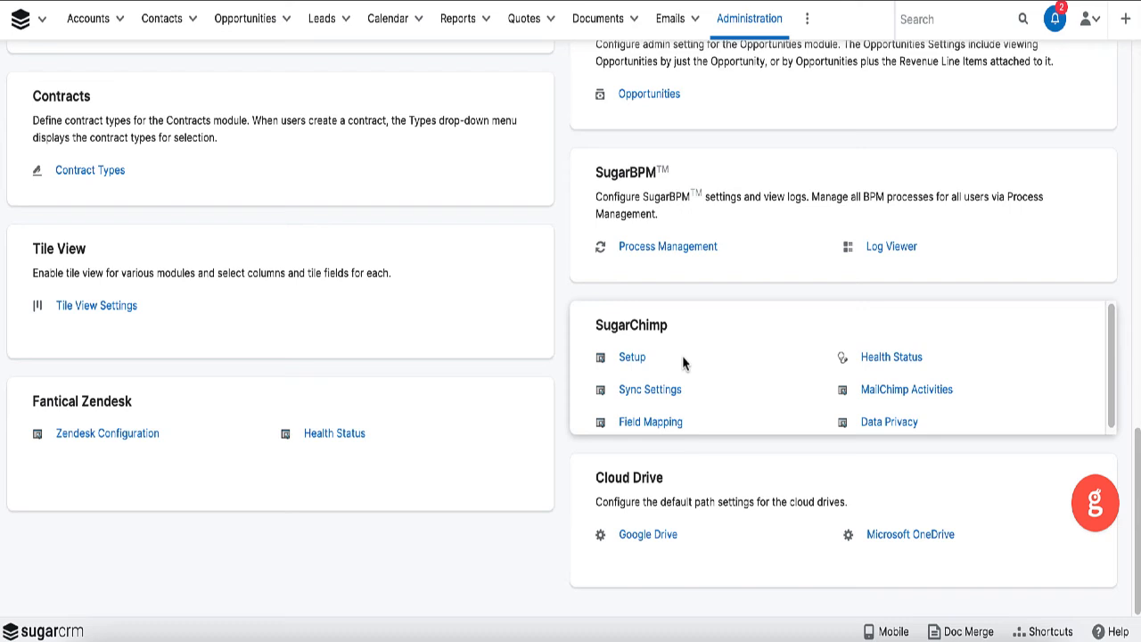
- Open SugarChimp's Sync Settings and choose SugarChimp List as the Sugar target list paired with a Mailchimp audience
{"action": "left_click", "coordinate": [641, 394]}
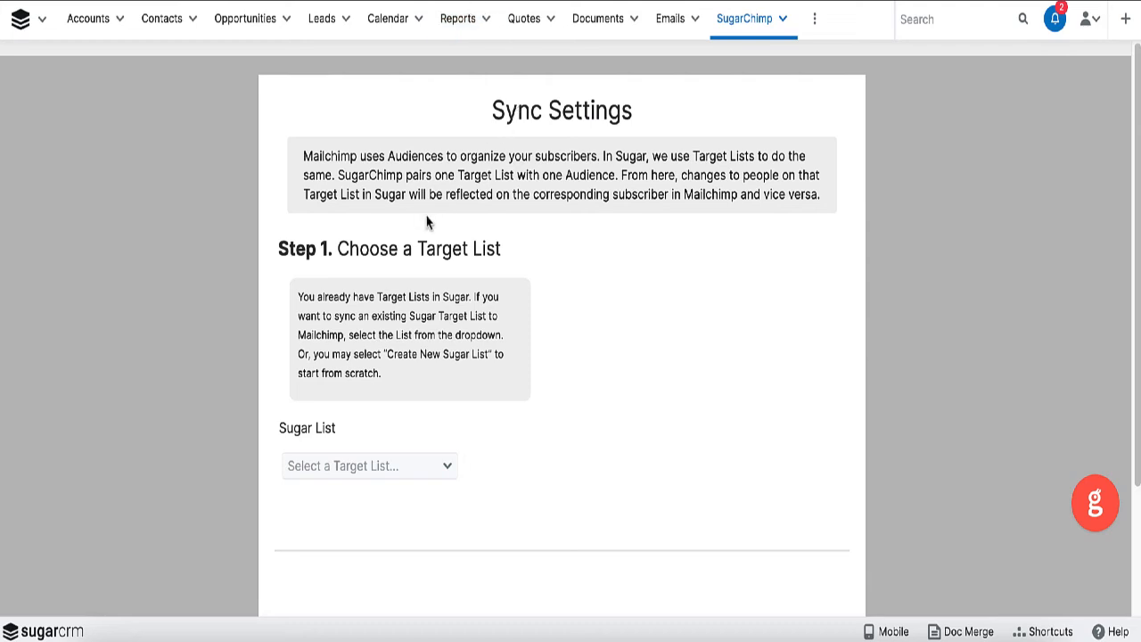
{"action": "left_click", "coordinate": [333, 465]}
{"action": "left_click", "coordinate": [337, 343]}
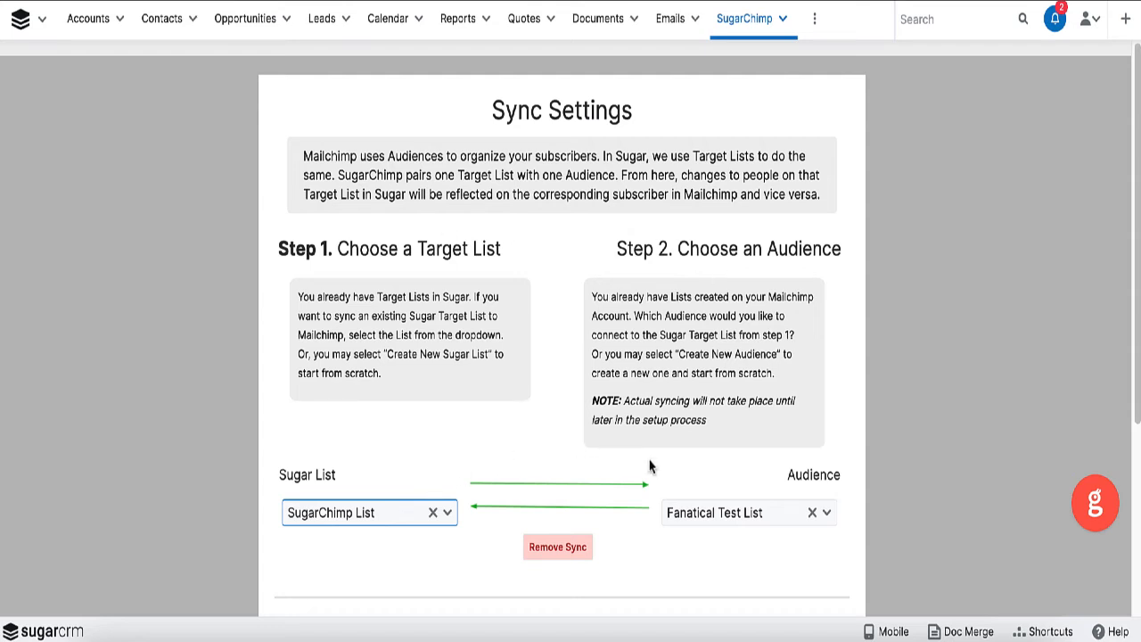
{"action": "scroll", "coordinate": [663, 464], "scroll_direction": "down", "scroll_amount": 3}
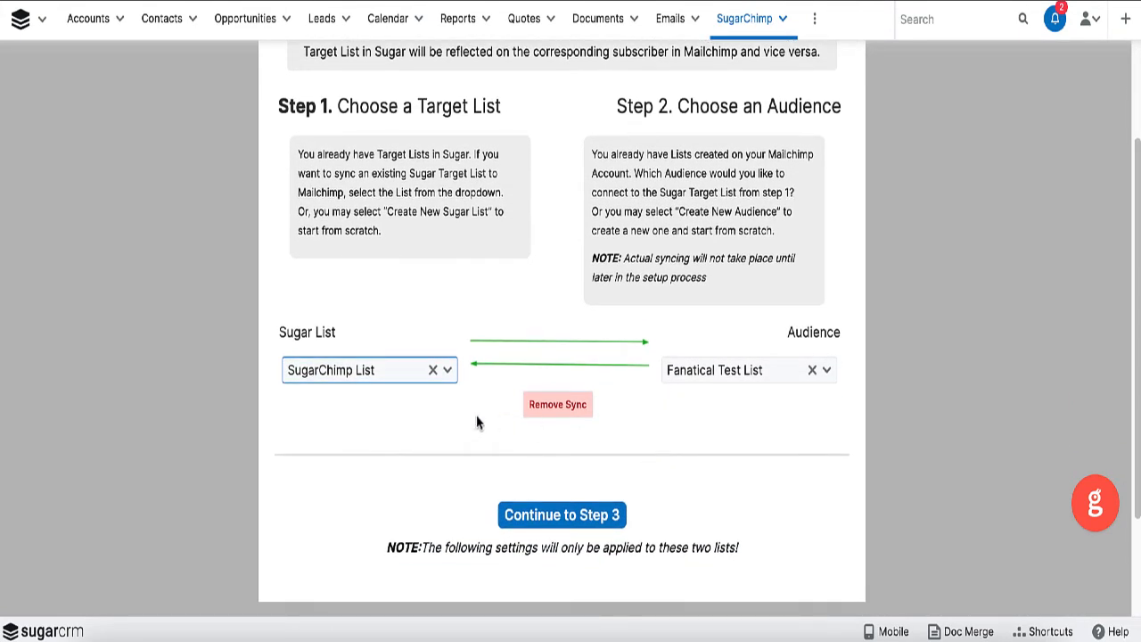
{"action": "scroll", "coordinate": [481, 420], "scroll_direction": "up", "scroll_amount": 3}
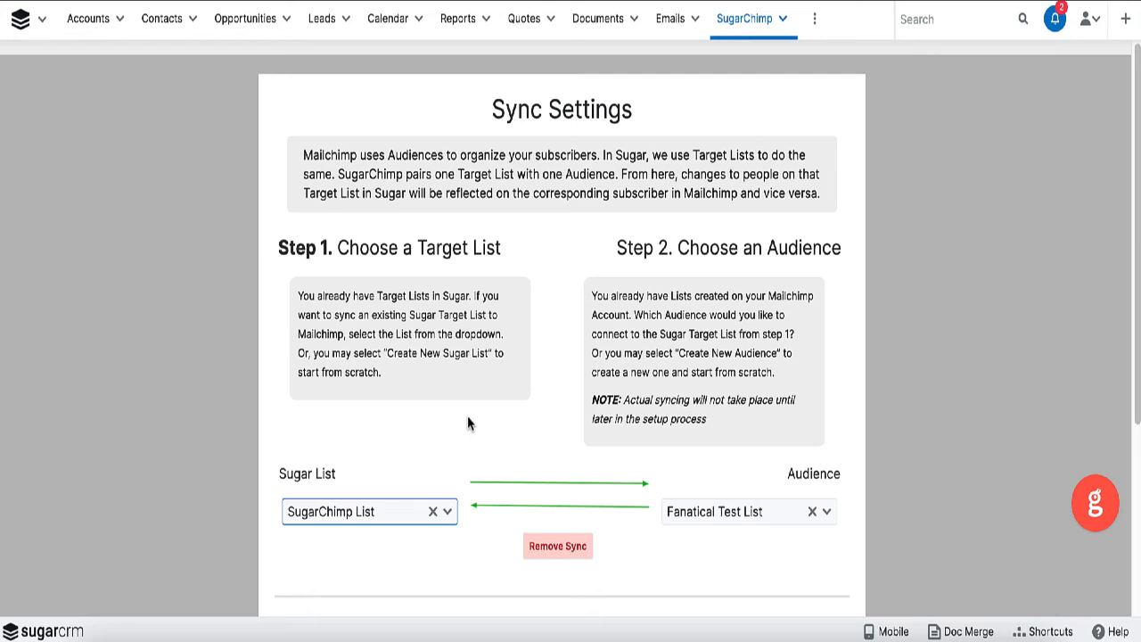
{"action": "scroll", "coordinate": [468, 417], "scroll_direction": "down", "scroll_amount": 2}
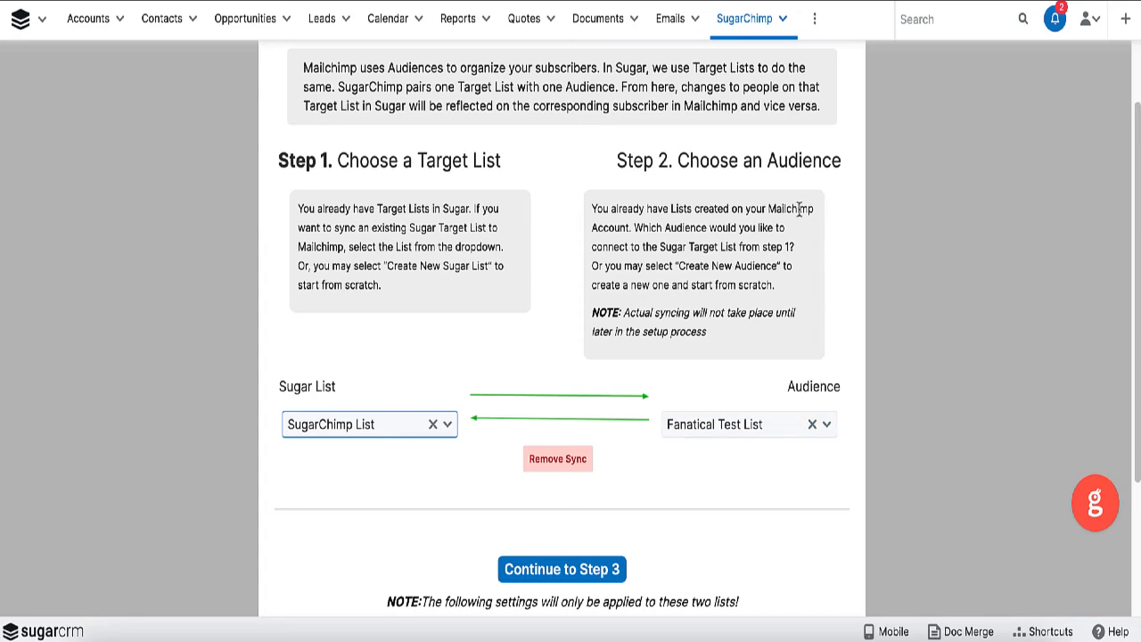
- Continue to Step 3 and review the Mailchimp sync options for Contacts, Targets and Leads
{"action": "left_click", "coordinate": [613, 571]}
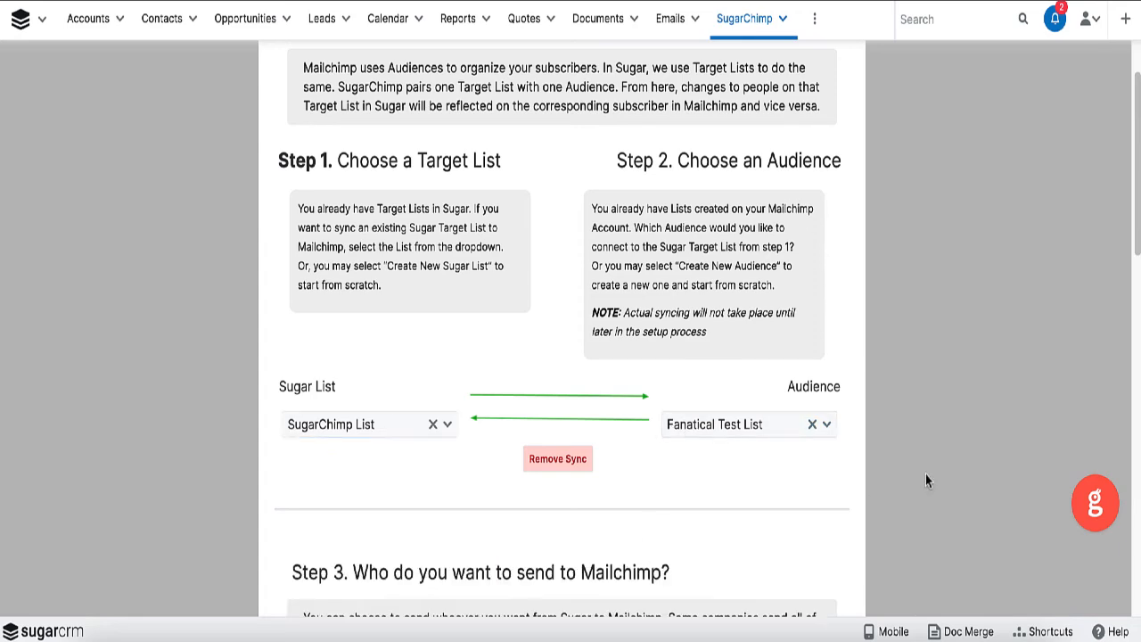
{"action": "scroll", "coordinate": [926, 474], "scroll_direction": "down", "scroll_amount": 7}
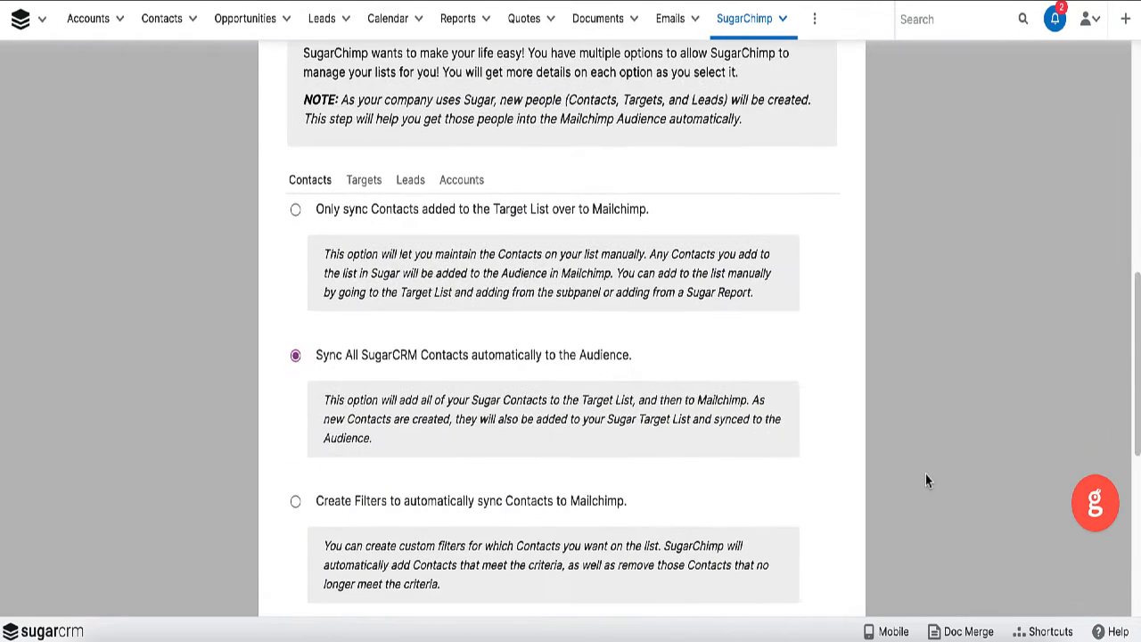
{"action": "scroll", "coordinate": [925, 480], "scroll_direction": "up", "scroll_amount": 2}
{"action": "left_click", "coordinate": [364, 279]}
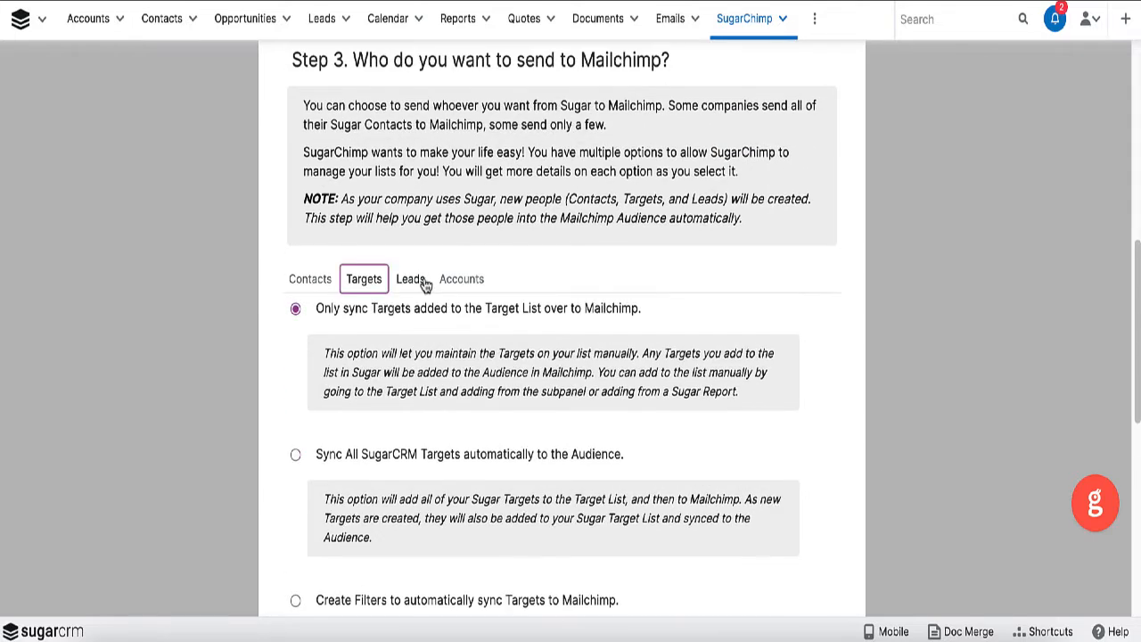
{"action": "left_click", "coordinate": [422, 281]}
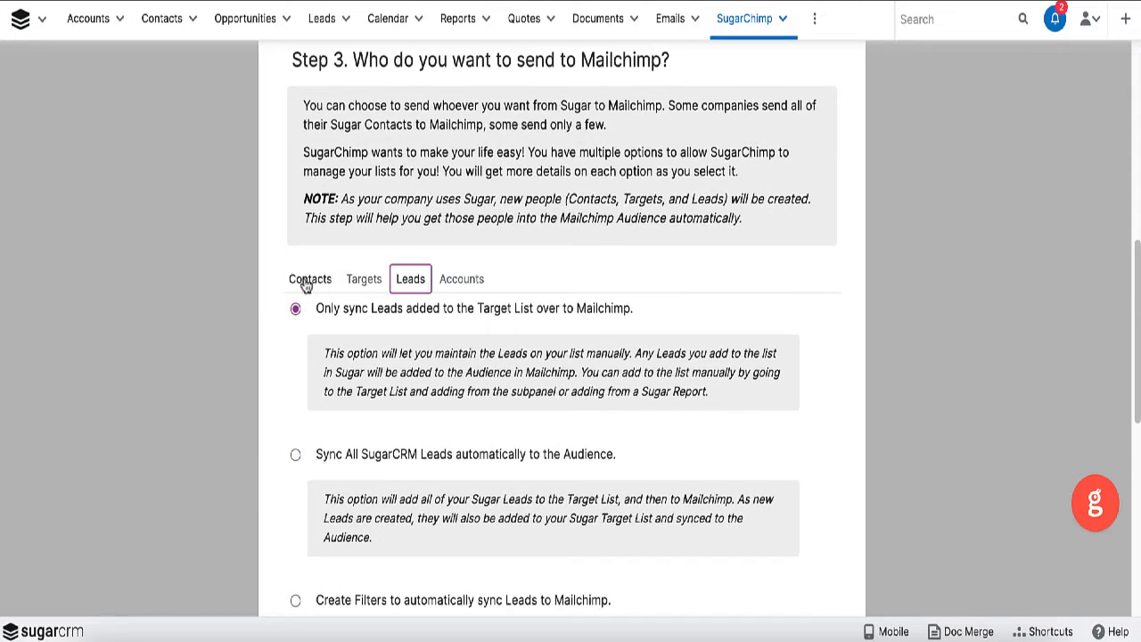
{"action": "left_click", "coordinate": [348, 281]}
{"action": "left_click", "coordinate": [319, 286]}
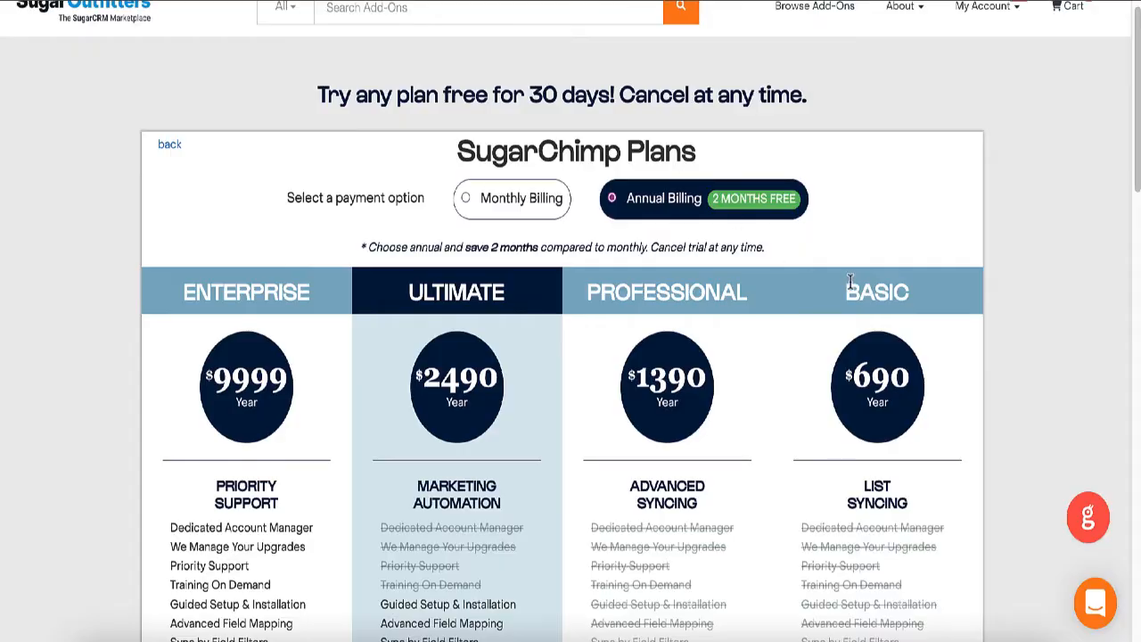
- Compare the features of the annual SugarChimp plans on the SugarOutfitters pricing page
{"action": "scroll", "coordinate": [856, 357], "scroll_direction": "down", "scroll_amount": 2}
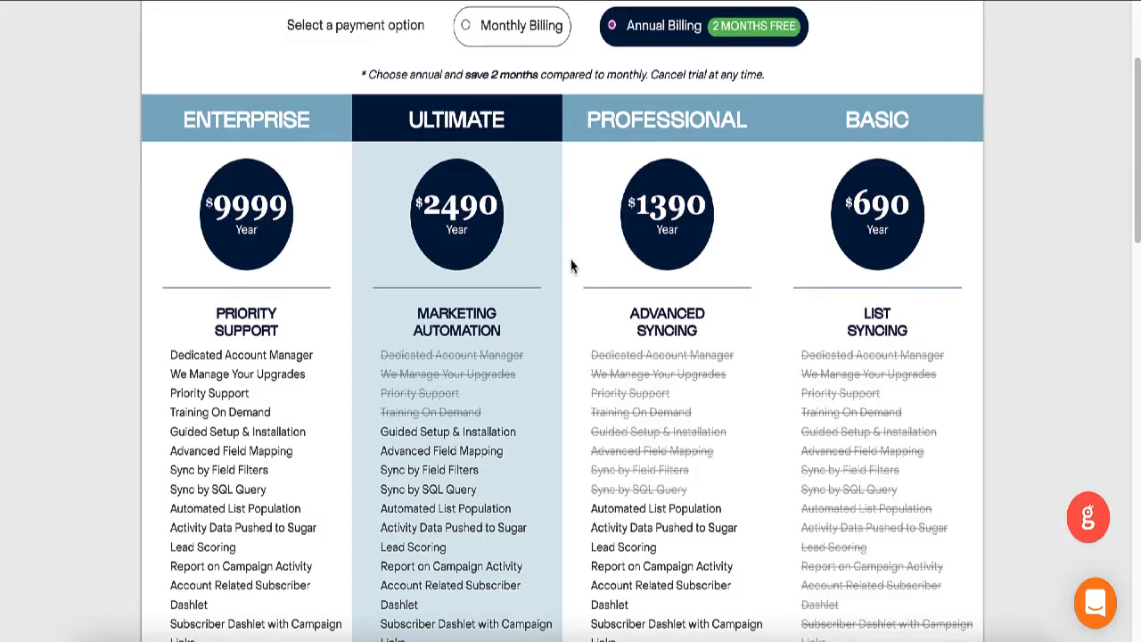
{"action": "scroll", "coordinate": [639, 395], "scroll_direction": "down", "scroll_amount": 2}
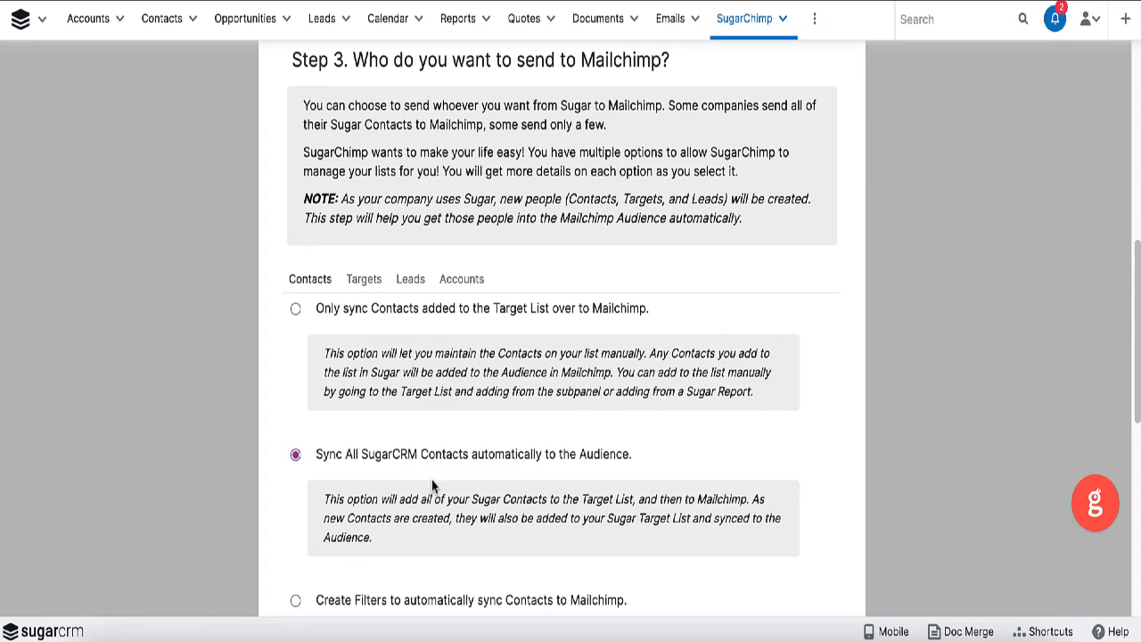
- Try the filter and custom SQL query options for syncing Contacts, ending with Create Filters selected
{"action": "scroll", "coordinate": [432, 480], "scroll_direction": "down", "scroll_amount": 3}
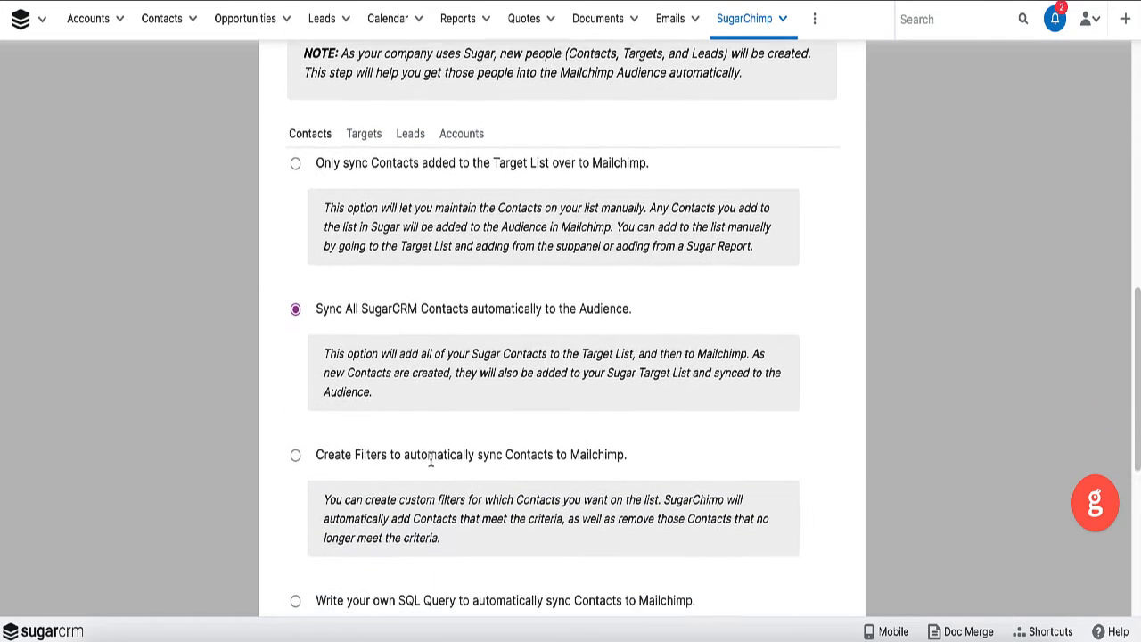
{"action": "scroll", "coordinate": [431, 462], "scroll_direction": "down", "scroll_amount": 2}
{"action": "scroll", "coordinate": [303, 365], "scroll_direction": "down", "scroll_amount": 2}
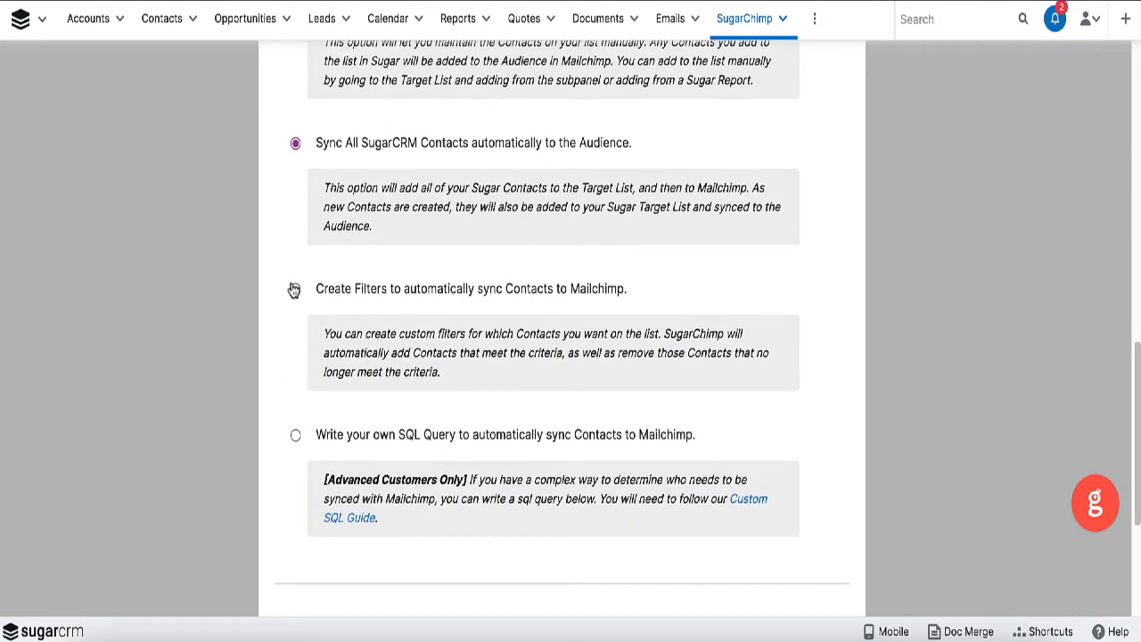
{"action": "left_click", "coordinate": [295, 288]}
{"action": "left_click", "coordinate": [295, 562]}
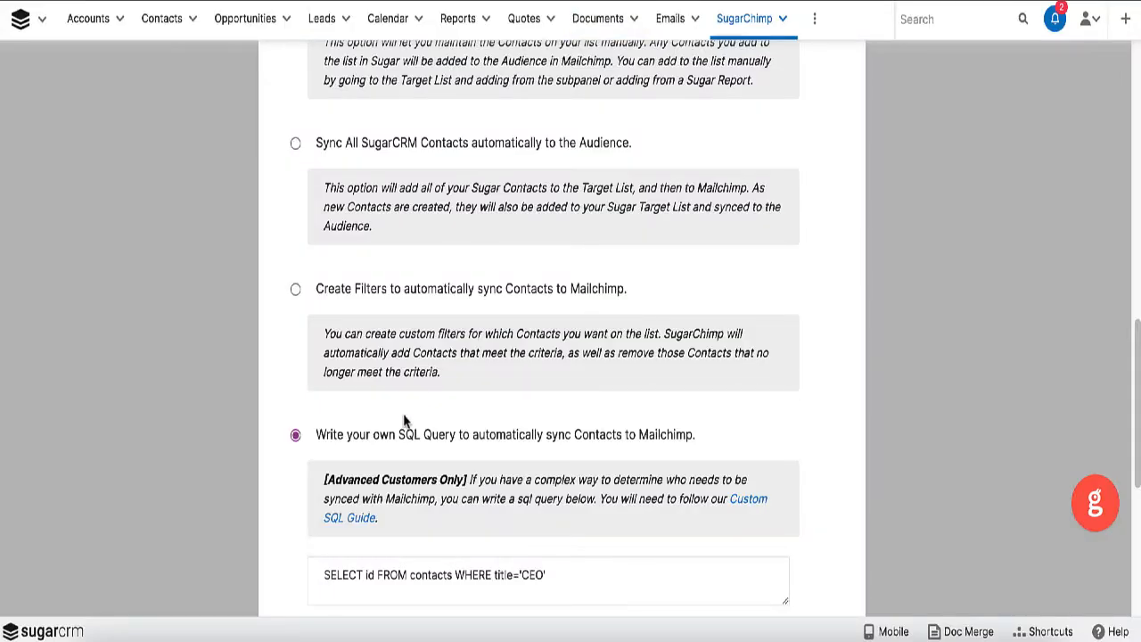
{"action": "left_click", "coordinate": [295, 291]}
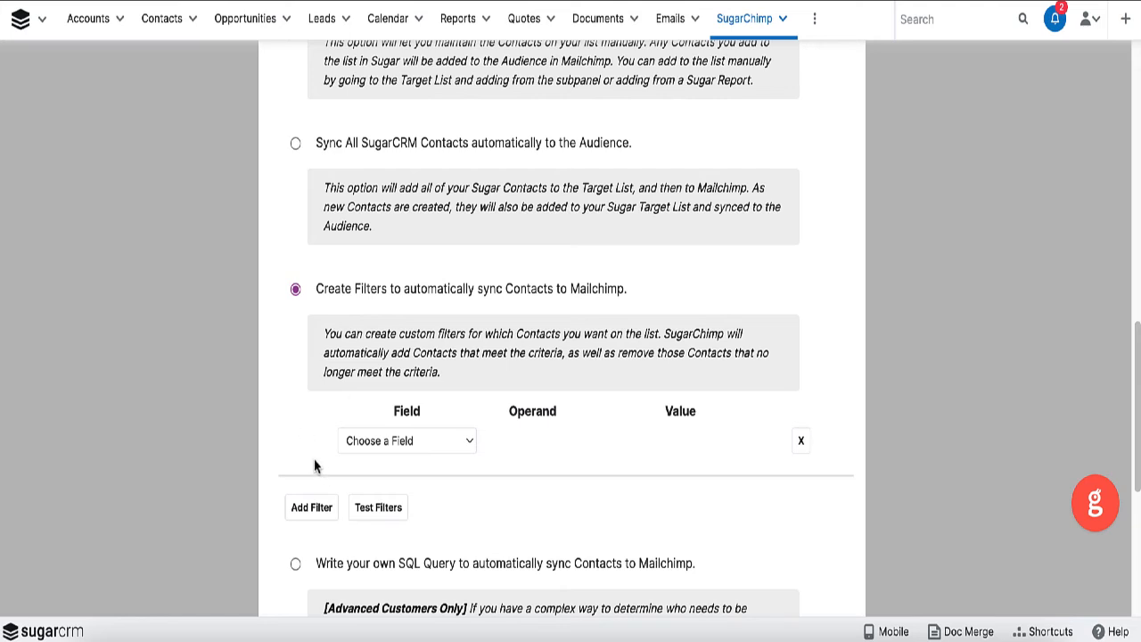
- Browse the available fields for the Contacts filter and choose Lead Source
{"action": "left_click", "coordinate": [372, 450]}
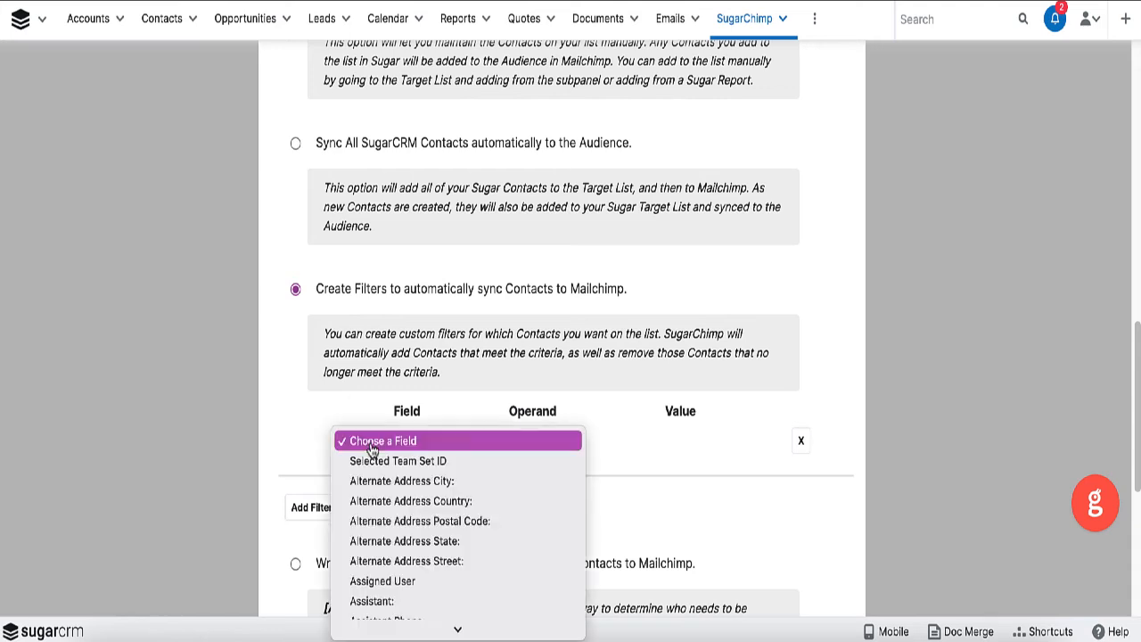
{"action": "left_click", "coordinate": [301, 434]}
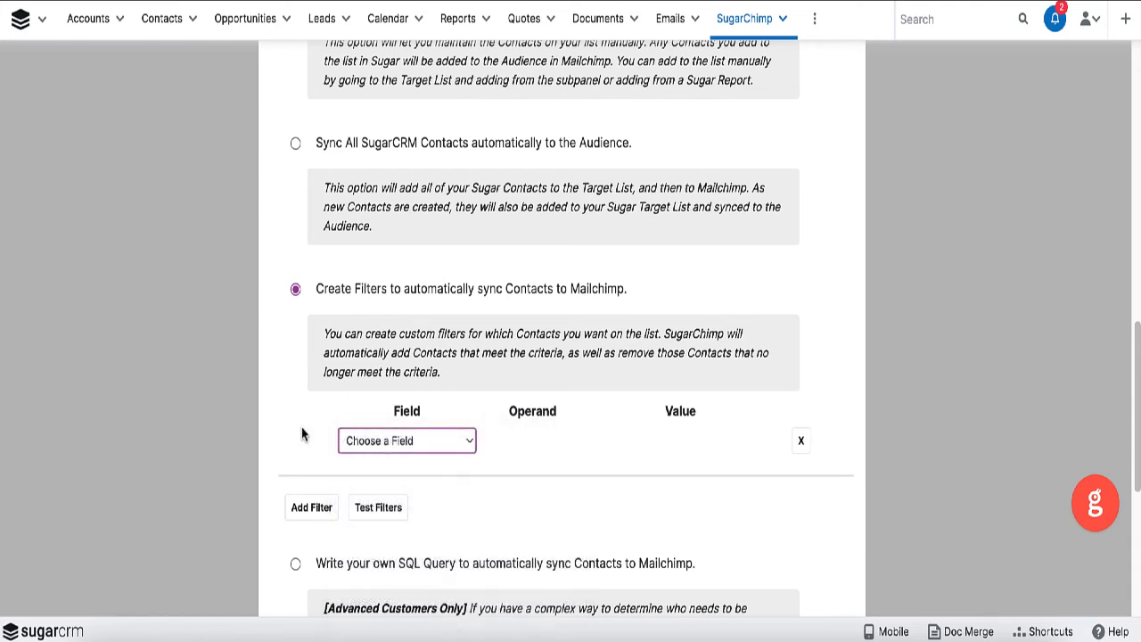
{"action": "left_click", "coordinate": [409, 442]}
{"action": "scroll", "coordinate": [415, 481], "scroll_direction": "down", "scroll_amount": 10}
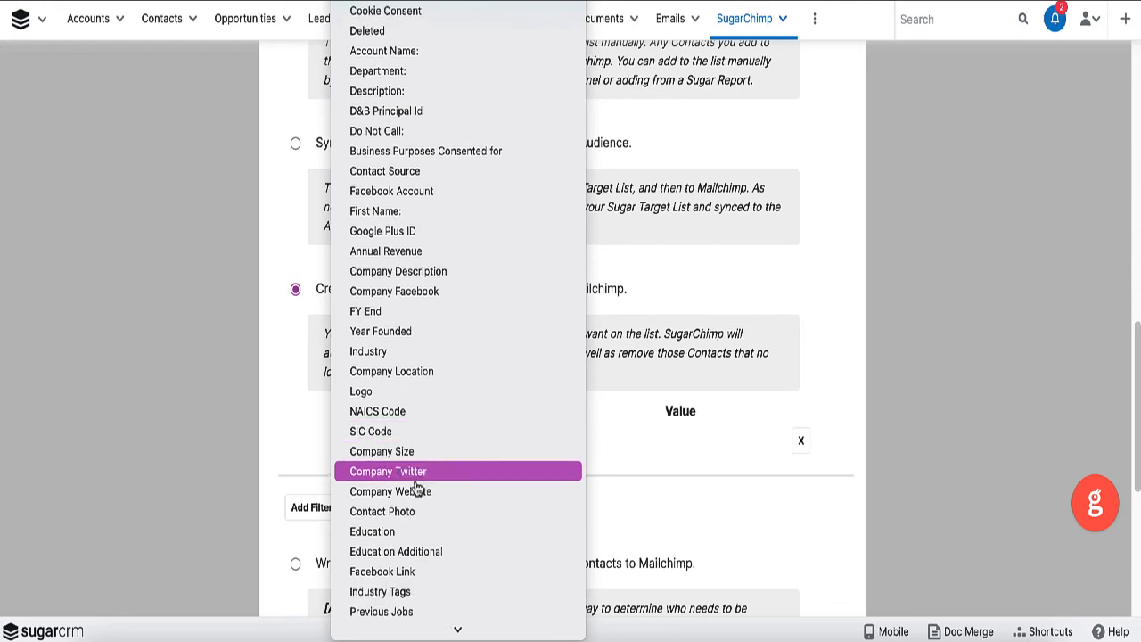
{"action": "scroll", "coordinate": [415, 489], "scroll_direction": "down", "scroll_amount": 9}
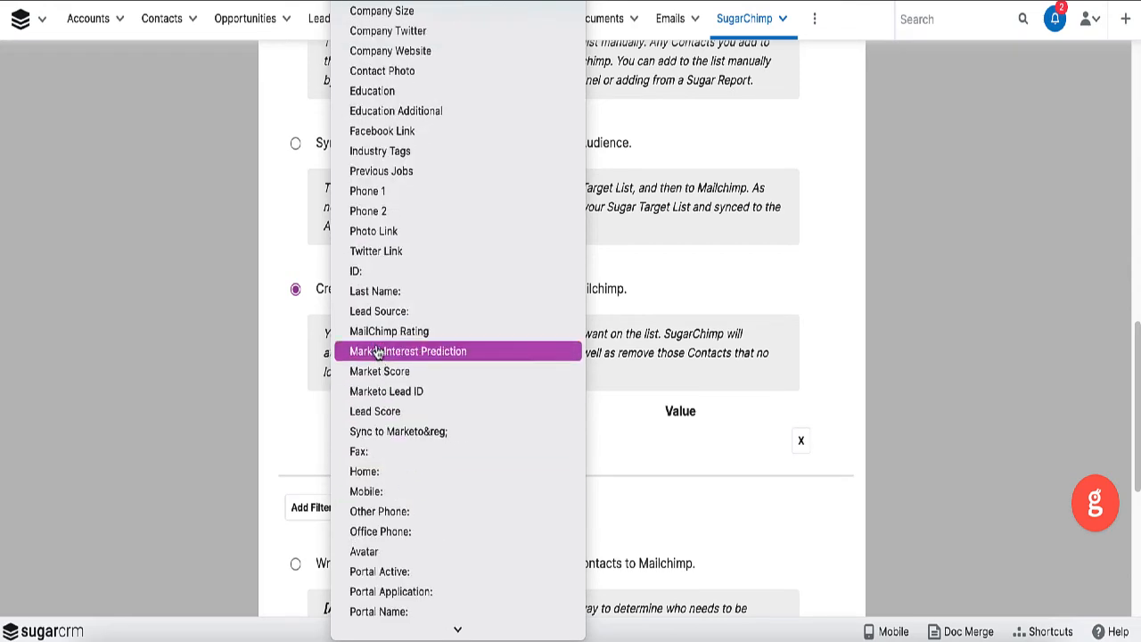
{"action": "left_click", "coordinate": [375, 311]}
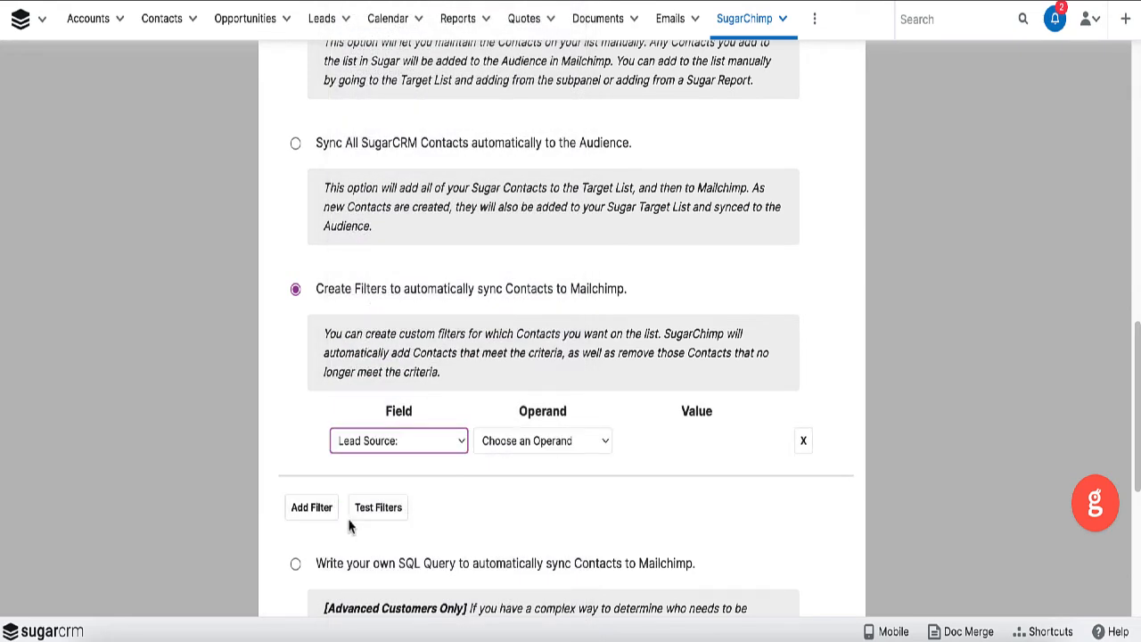
{"action": "left_click", "coordinate": [273, 451]}
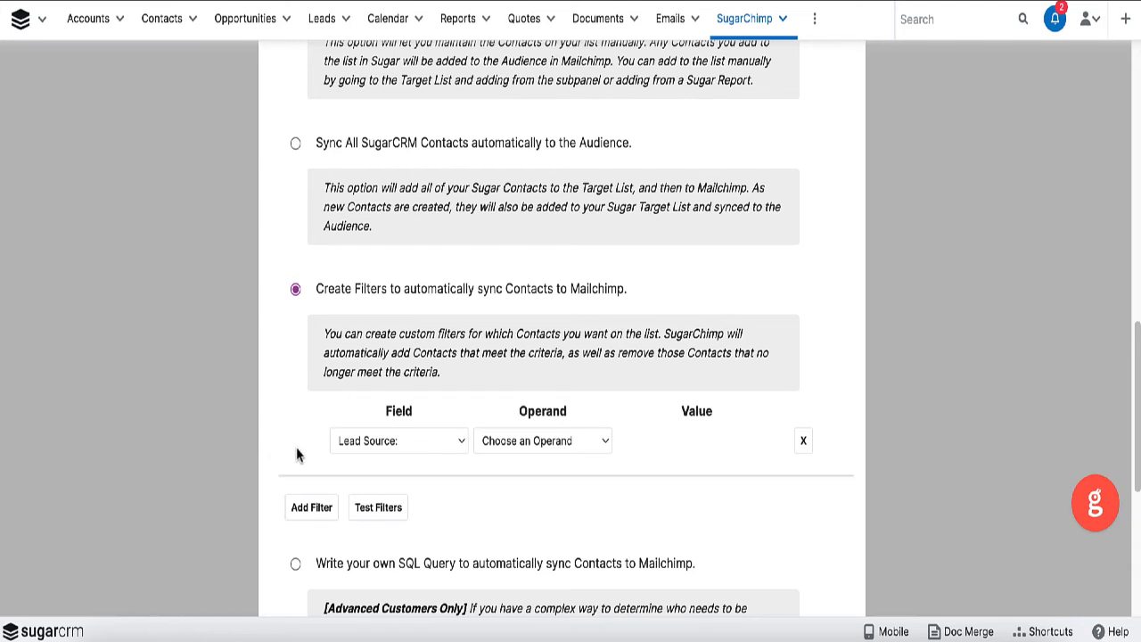
- Compare the SQL query and filter options for Contacts, ending with the custom SQL query selected
{"action": "scroll", "coordinate": [297, 455], "scroll_direction": "down", "scroll_amount": 1}
{"action": "scroll", "coordinate": [297, 455], "scroll_direction": "down", "scroll_amount": 1}
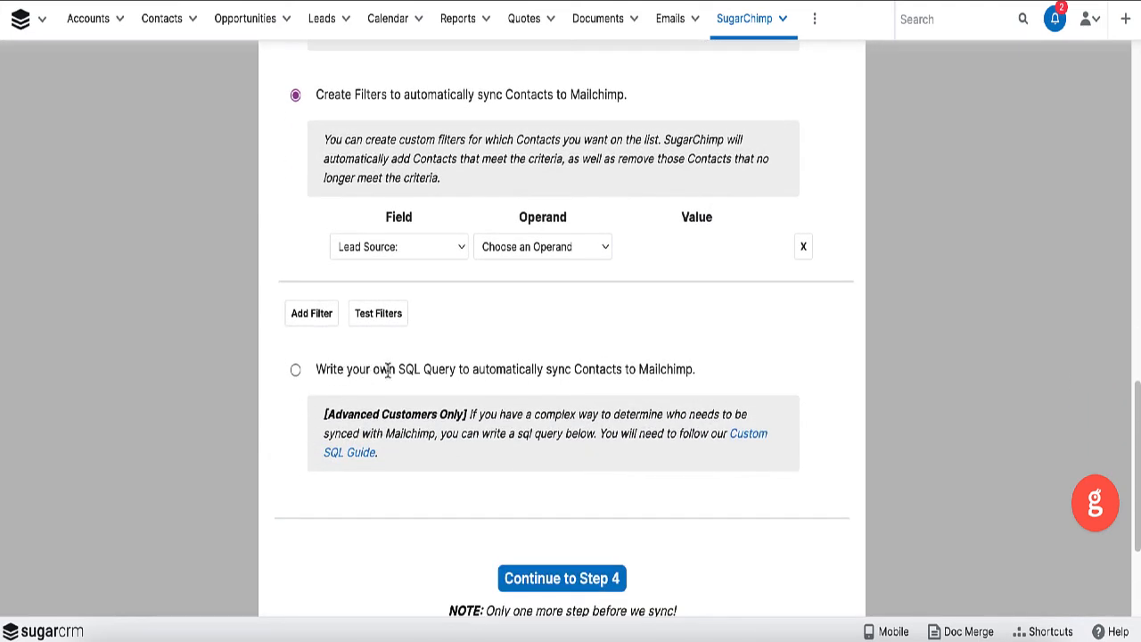
{"action": "left_click", "coordinate": [296, 370]}
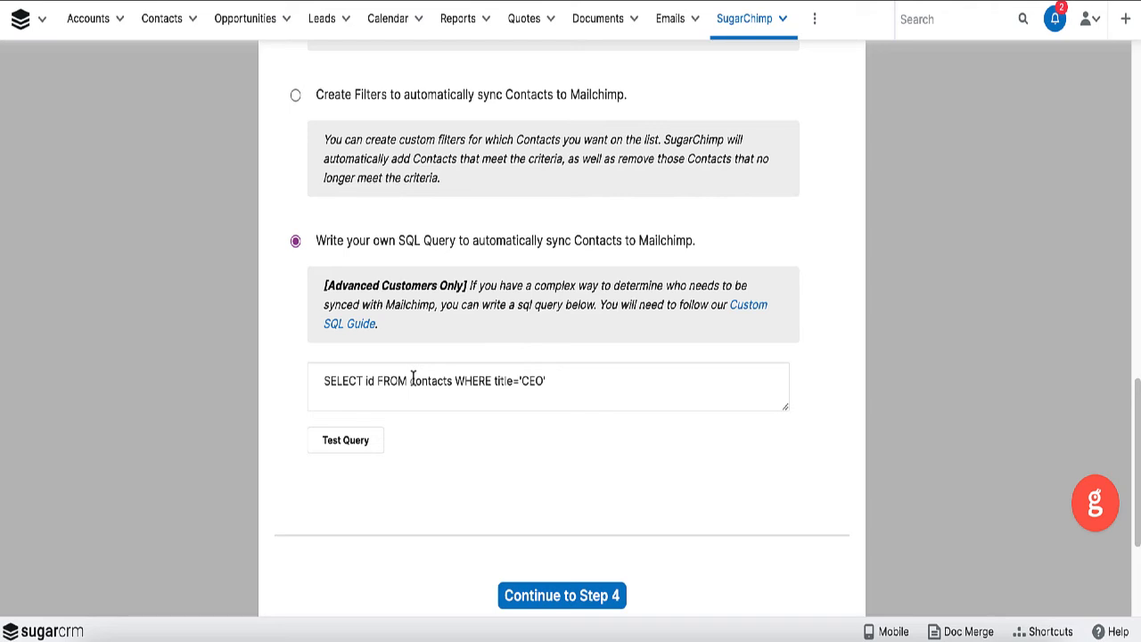
{"action": "left_click", "coordinate": [295, 95]}
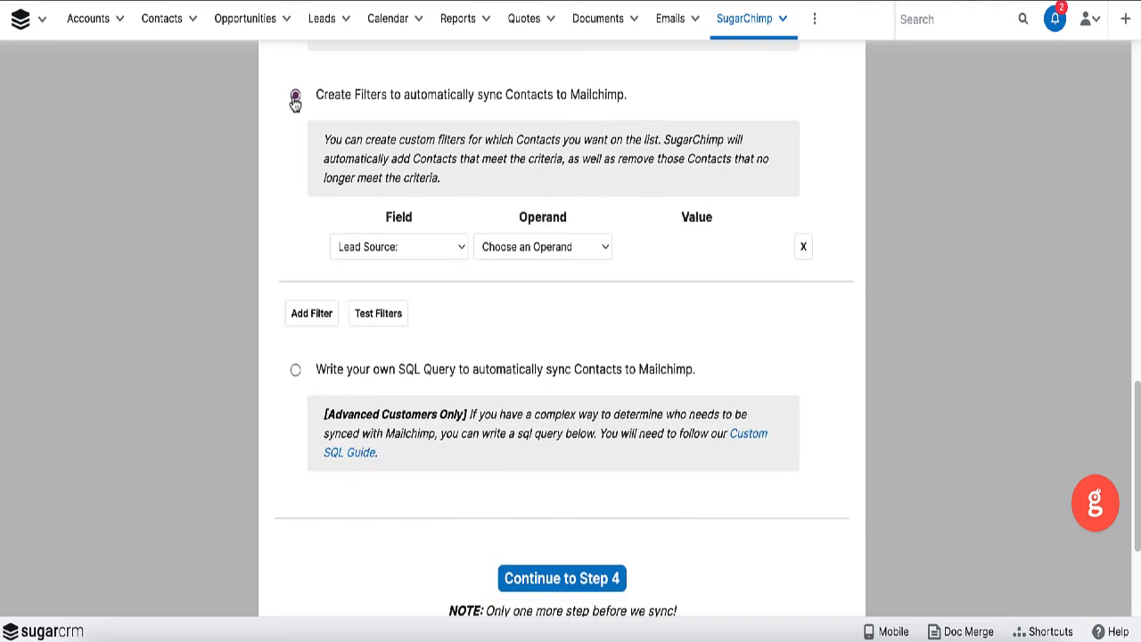
{"action": "left_click", "coordinate": [295, 369]}
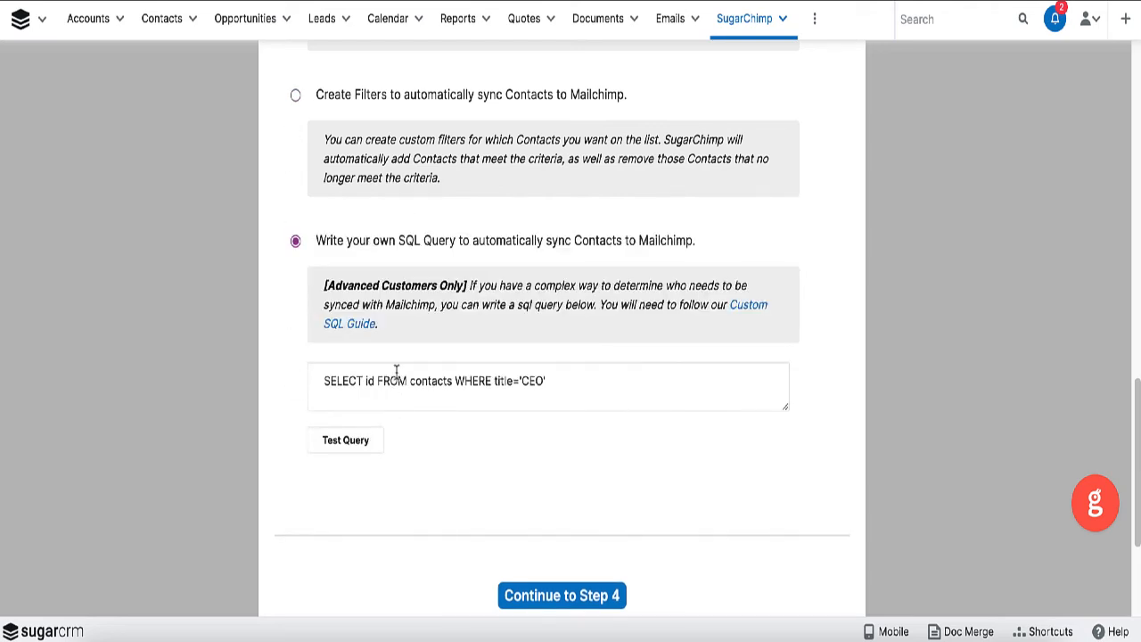
- Set all SugarCRM Contacts to sync automatically to the Audience and continue to Step 4
{"action": "scroll", "coordinate": [360, 321], "scroll_direction": "up", "scroll_amount": 2}
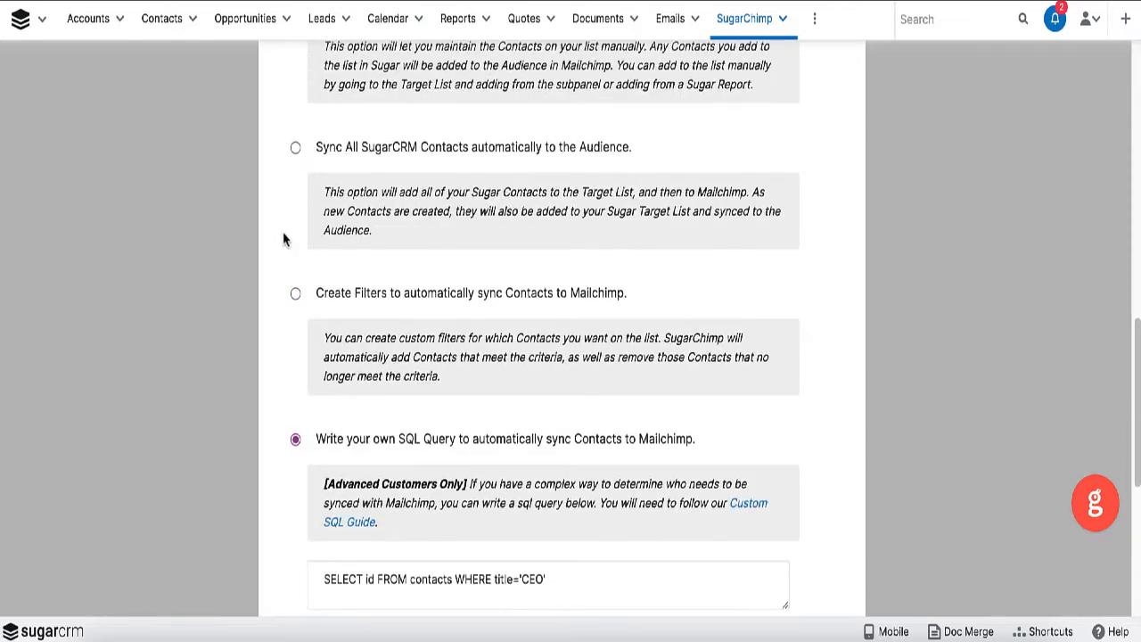
{"action": "left_click", "coordinate": [295, 148]}
{"action": "scroll", "coordinate": [446, 352], "scroll_direction": "down", "scroll_amount": 3}
{"action": "left_click", "coordinate": [517, 374]}
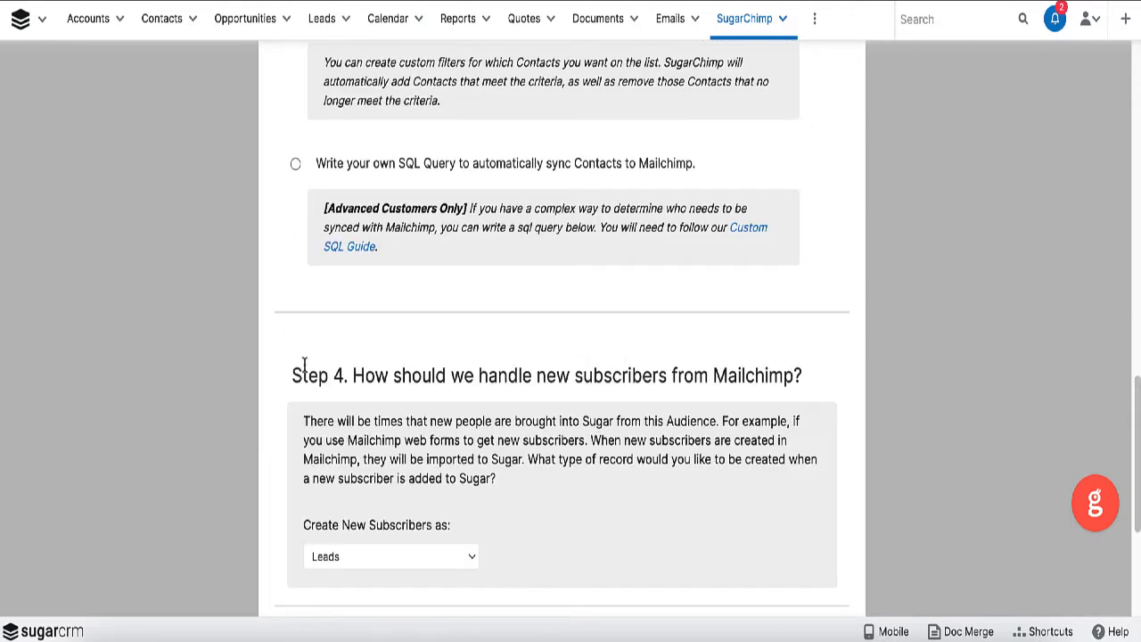
- Review the record types for new Mailchimp subscribers and select Leads
{"action": "scroll", "coordinate": [303, 368], "scroll_direction": "down", "scroll_amount": 3}
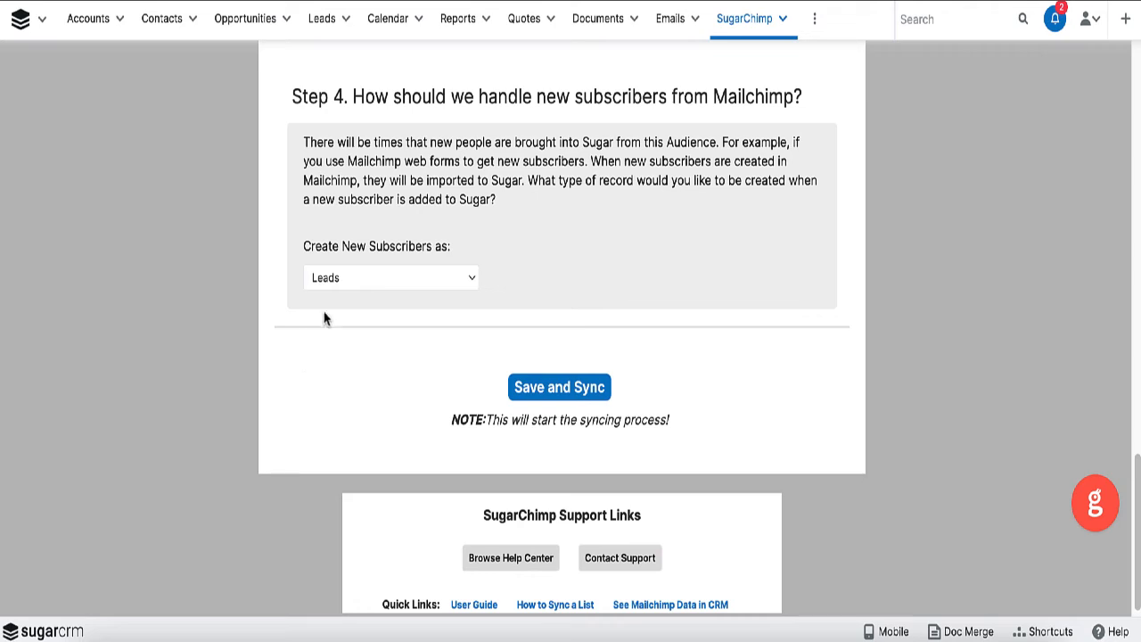
{"action": "left_click", "coordinate": [350, 285]}
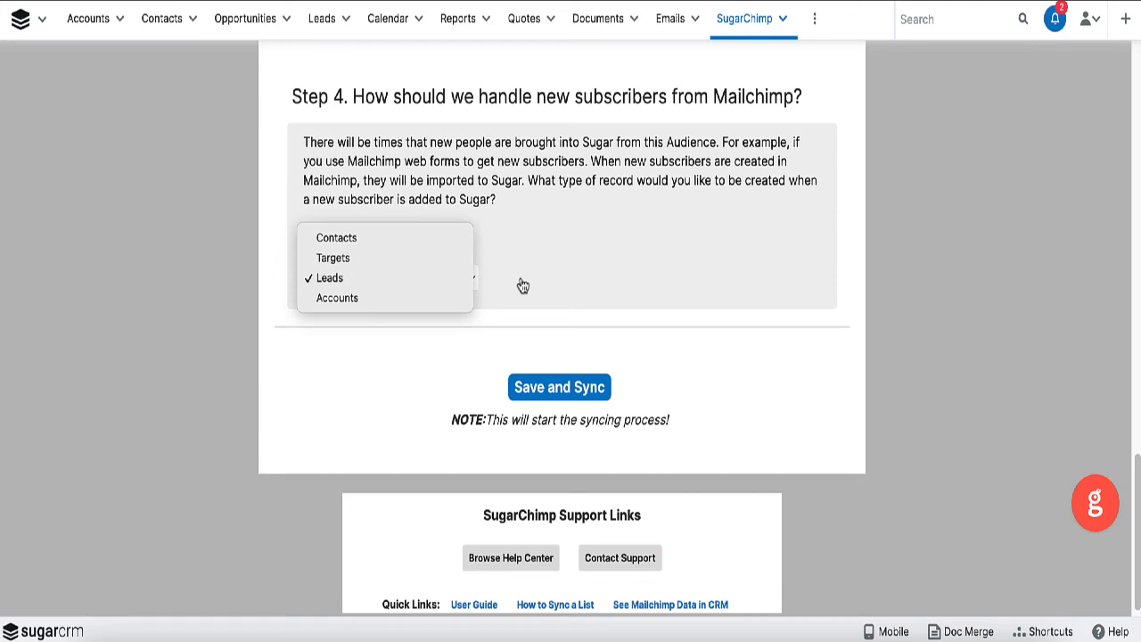
{"action": "left_click", "coordinate": [523, 285]}
{"action": "left_click", "coordinate": [438, 286]}
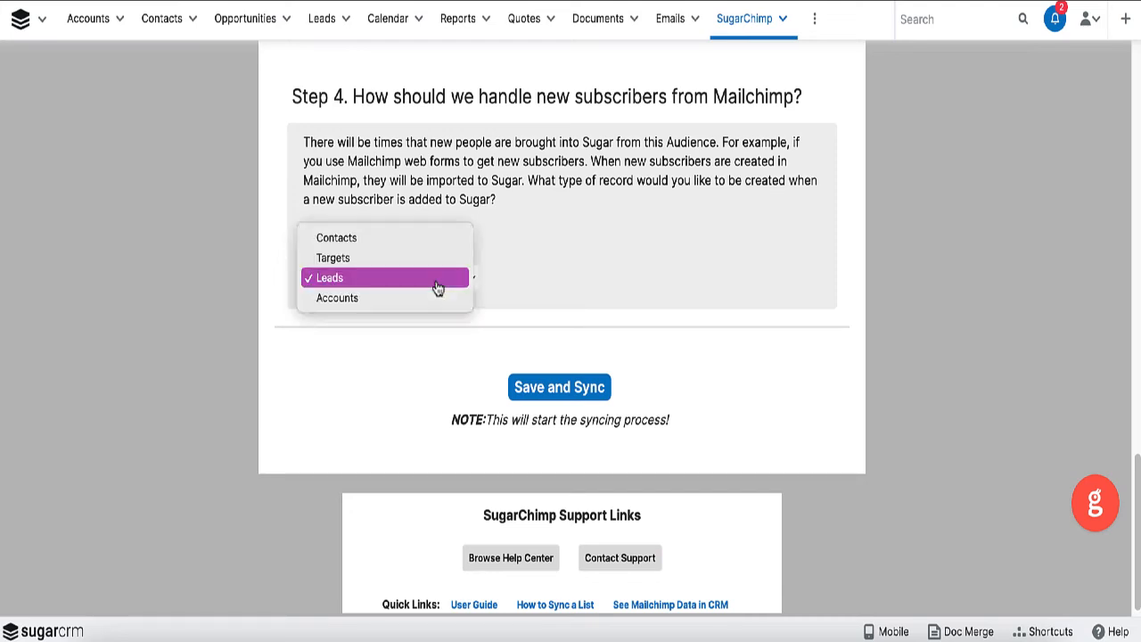
{"action": "left_click", "coordinate": [331, 282]}
{"action": "left_click", "coordinate": [297, 331]}
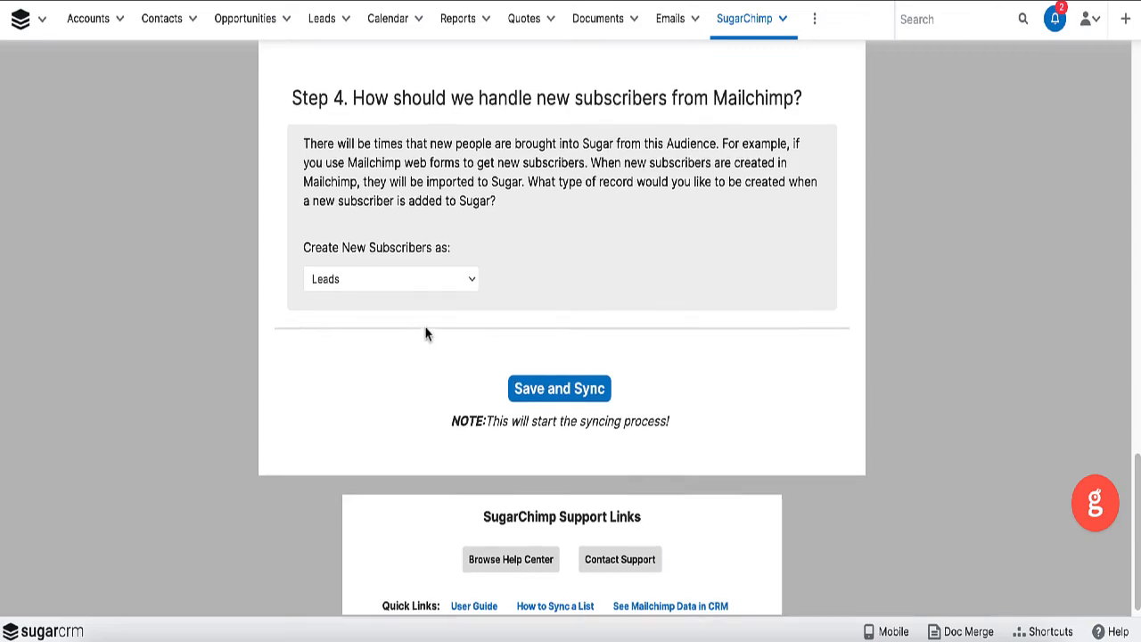
- Leave the Sync Settings and return to the SugarCRM Administration page
{"action": "scroll", "coordinate": [426, 328], "scroll_direction": "up", "scroll_amount": 10}
{"action": "scroll", "coordinate": [426, 328], "scroll_direction": "up", "scroll_amount": 2}
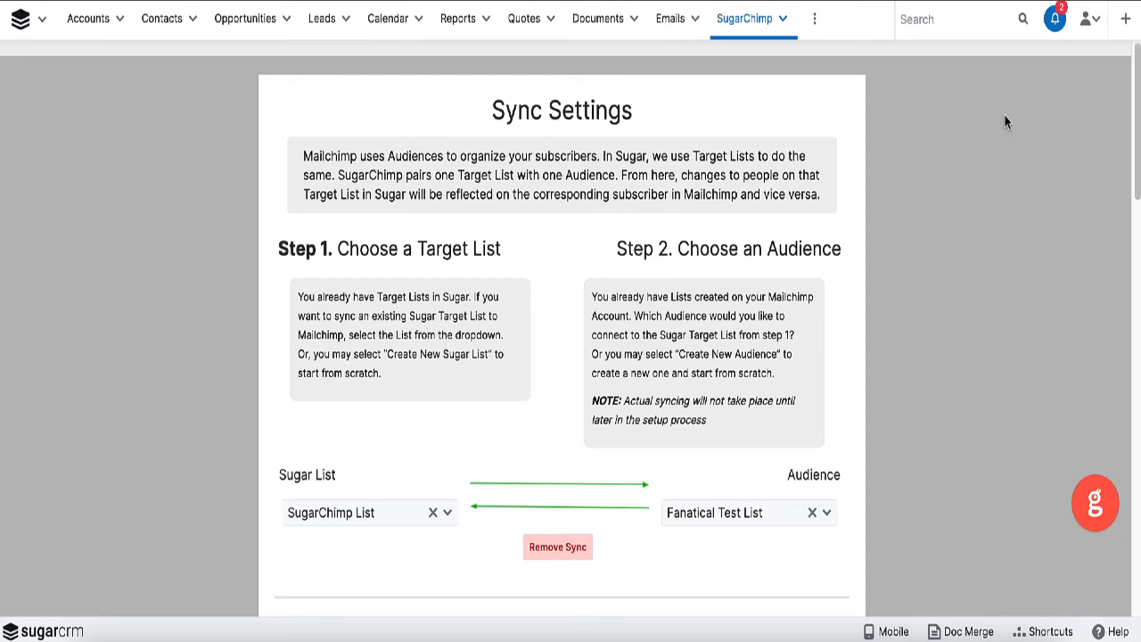
{"action": "left_click", "coordinate": [1098, 27]}
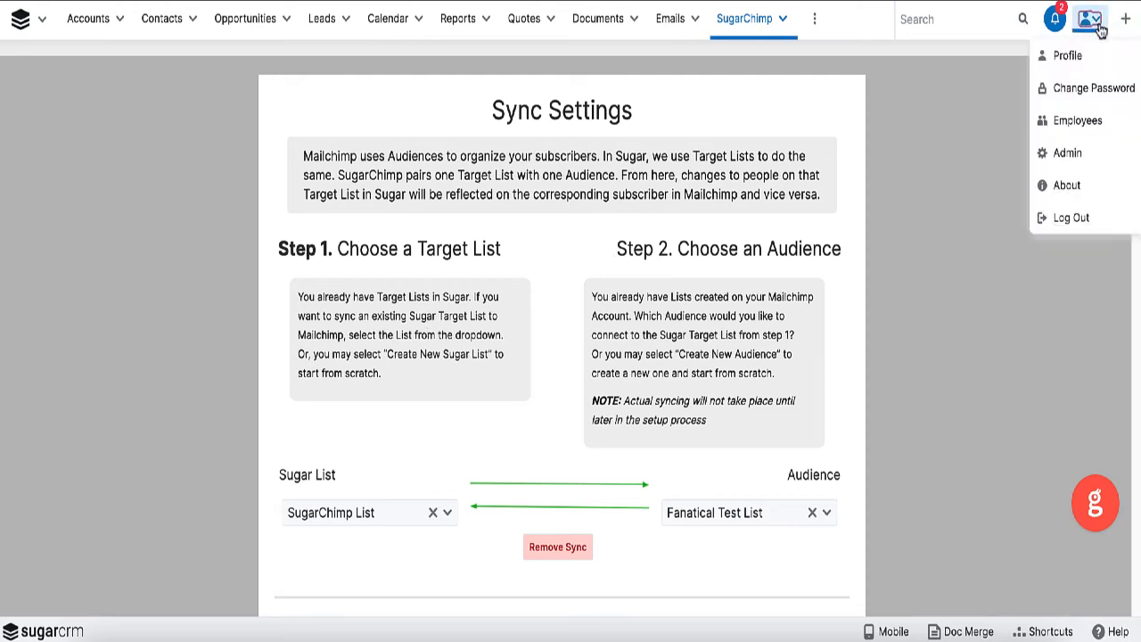
{"action": "left_click", "coordinate": [1081, 159]}
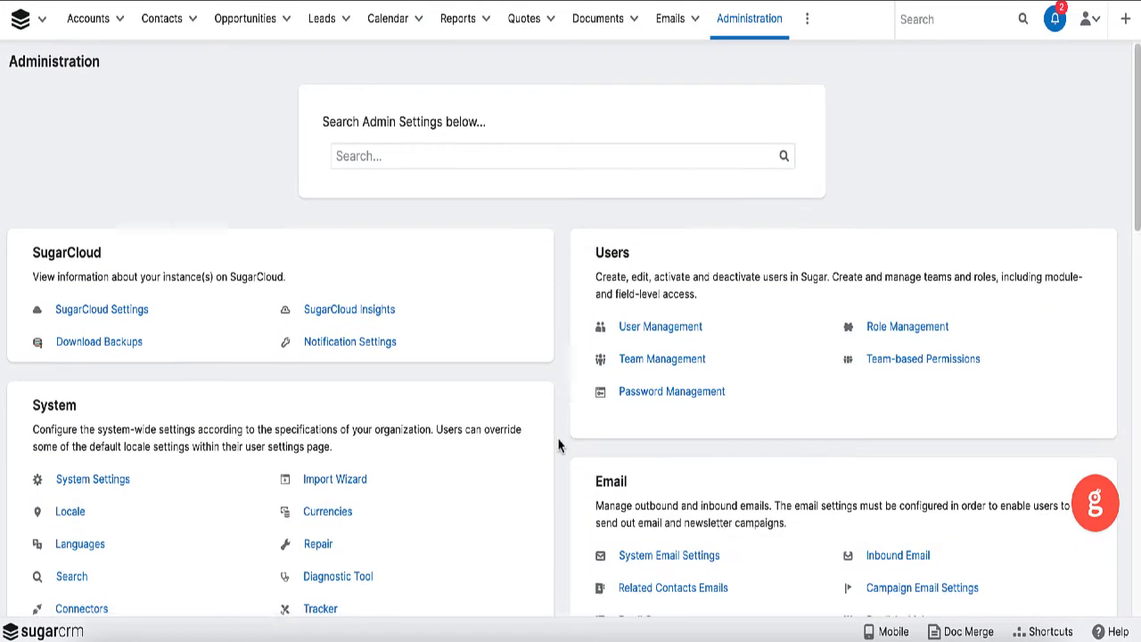
- Open SugarChimp's Field Mapping from the Administration page and choose Fanatical Test List as the Mailchimp audience
{"action": "scroll", "coordinate": [570, 441], "scroll_direction": "down", "scroll_amount": 10}
{"action": "left_click", "coordinate": [650, 423]}
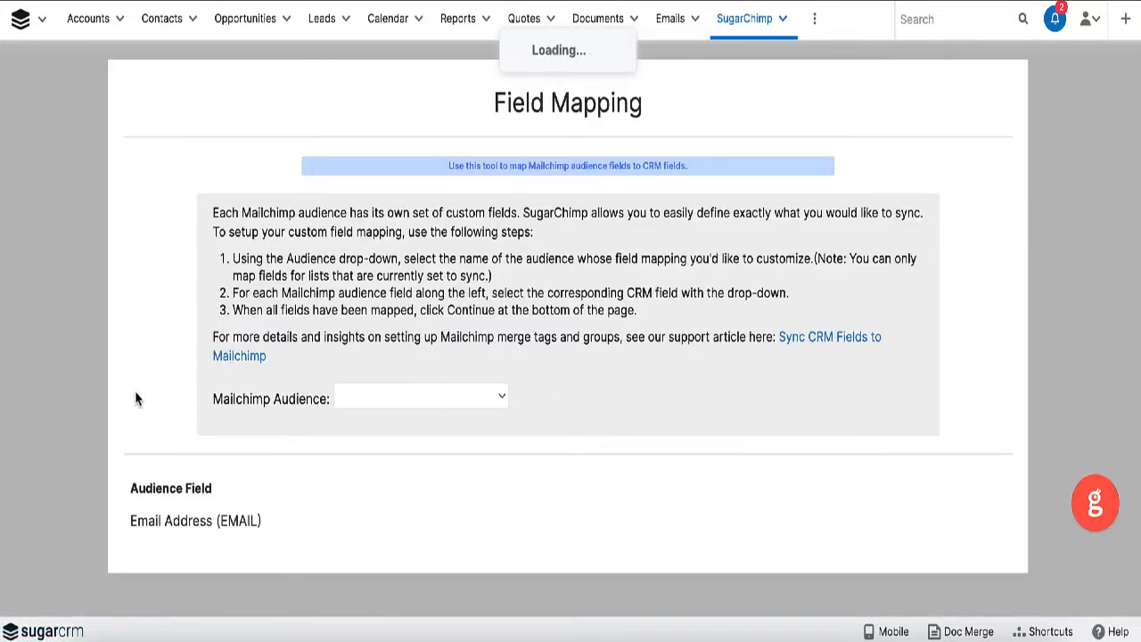
{"action": "scroll", "coordinate": [135, 398], "scroll_direction": "down", "scroll_amount": 1}
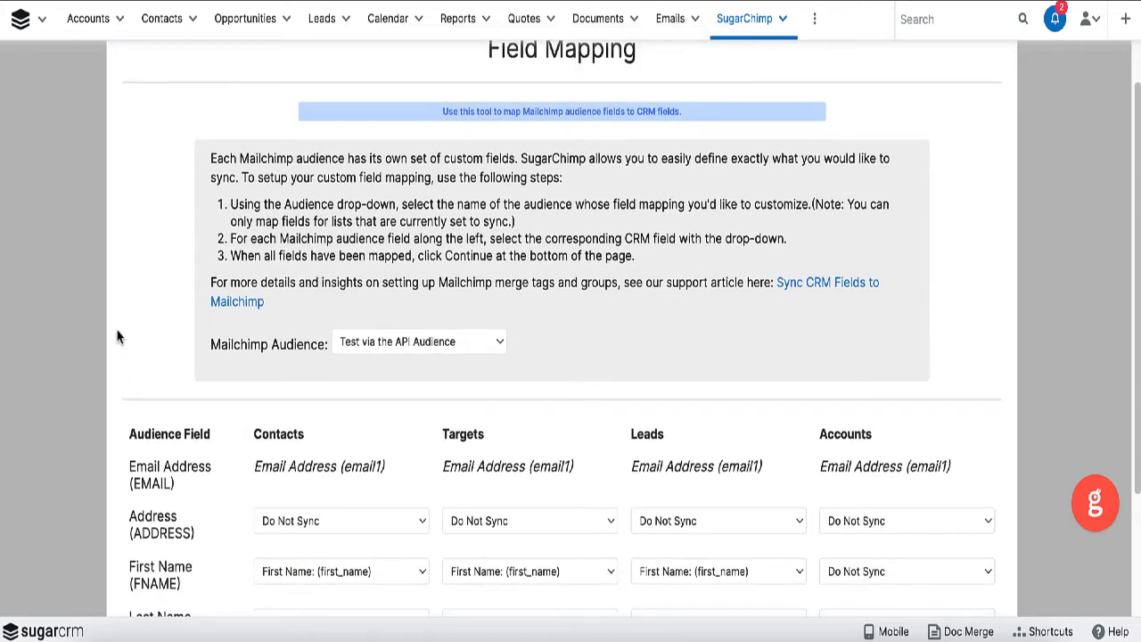
{"action": "scroll", "coordinate": [89, 381], "scroll_direction": "down", "scroll_amount": 1}
{"action": "scroll", "coordinate": [88, 381], "scroll_direction": "down", "scroll_amount": 3}
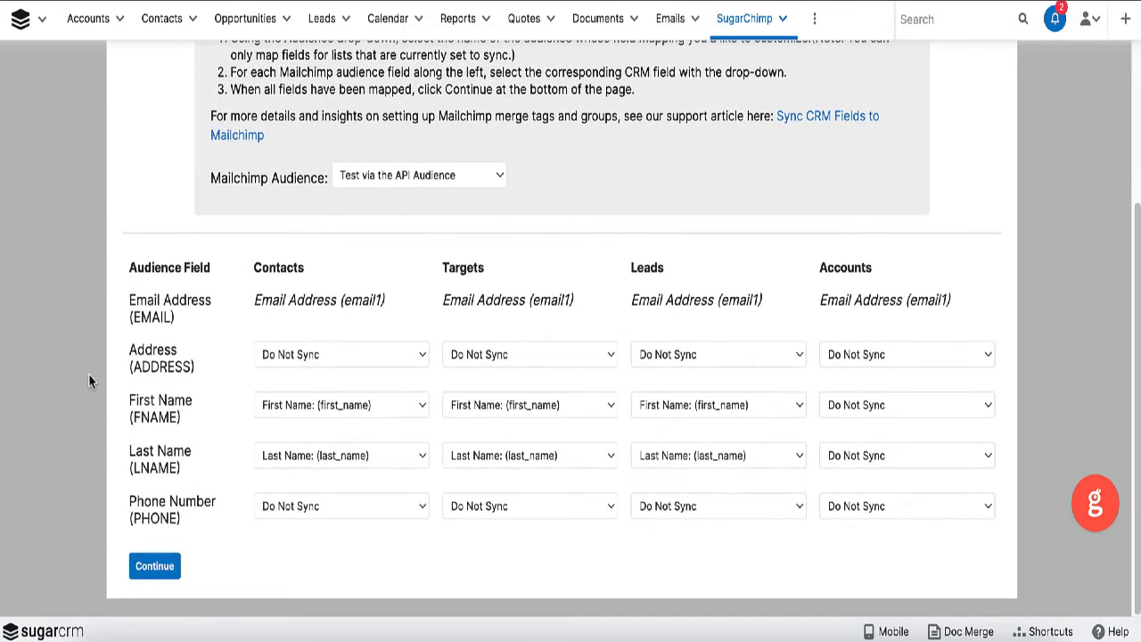
{"action": "left_click", "coordinate": [377, 178]}
{"action": "left_click", "coordinate": [379, 195]}
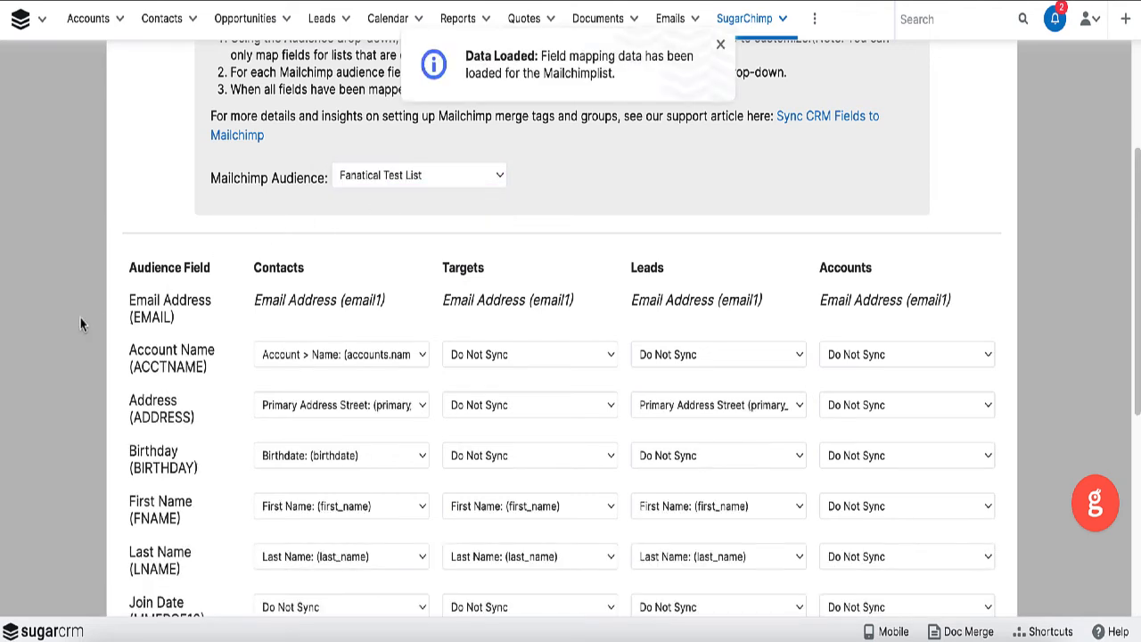
- Examine how the Fanatical Test List's audience fields map to Contacts, Targets, Leads and Accounts fields
{"action": "scroll", "coordinate": [80, 324], "scroll_direction": "down", "scroll_amount": 3}
{"action": "scroll", "coordinate": [80, 324], "scroll_direction": "down", "scroll_amount": 2}
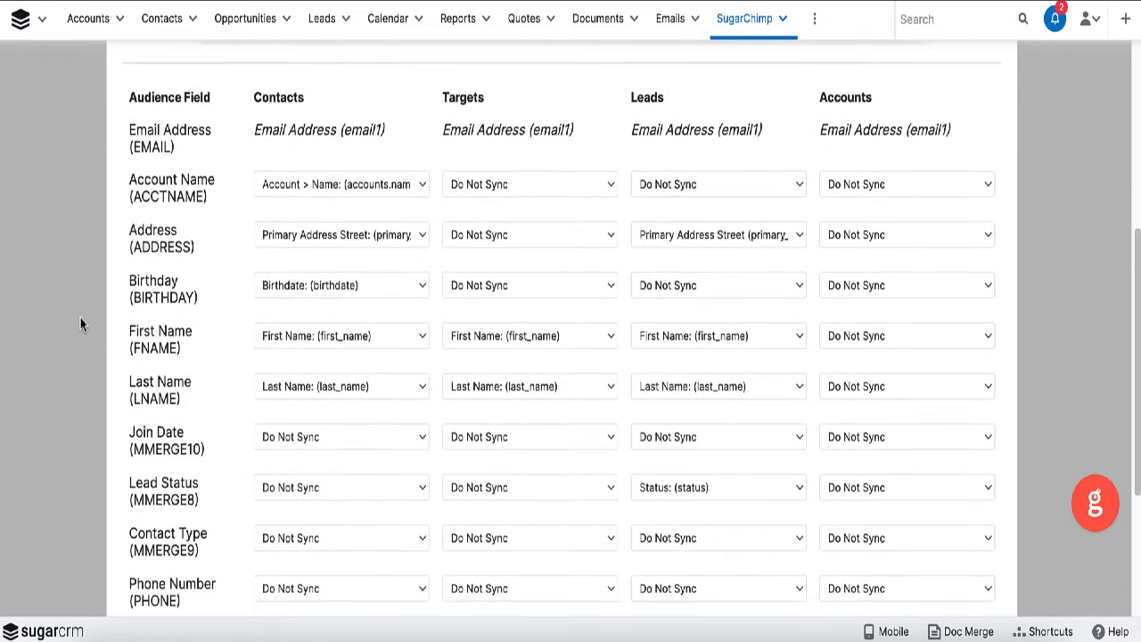
{"action": "scroll", "coordinate": [80, 324], "scroll_direction": "up", "scroll_amount": 1}
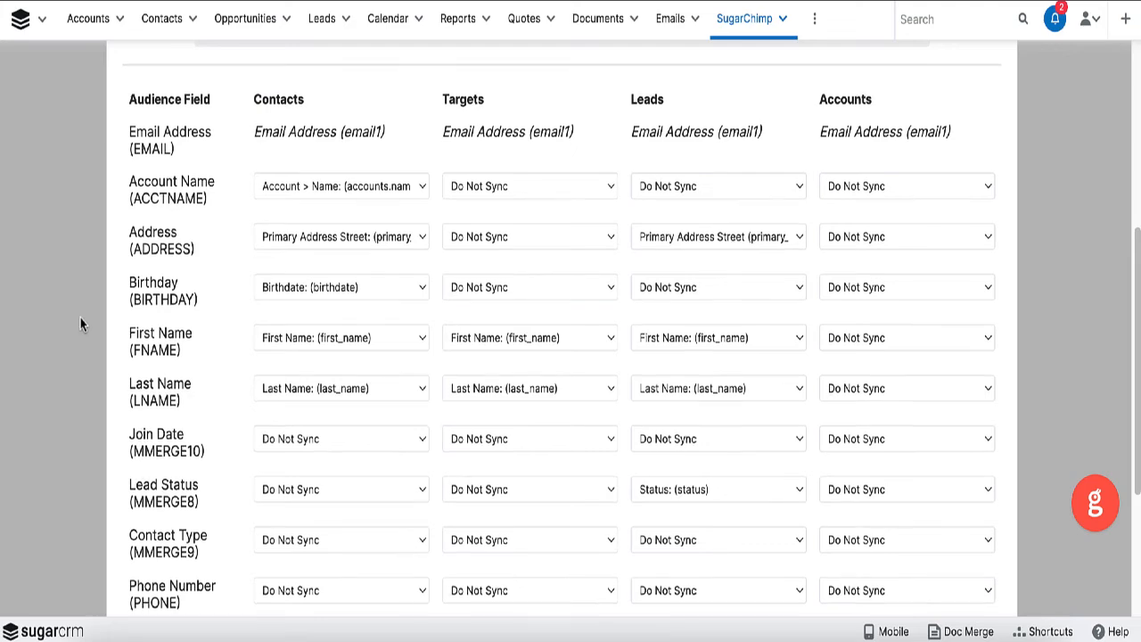
{"action": "scroll", "coordinate": [80, 324], "scroll_direction": "down", "scroll_amount": 1}
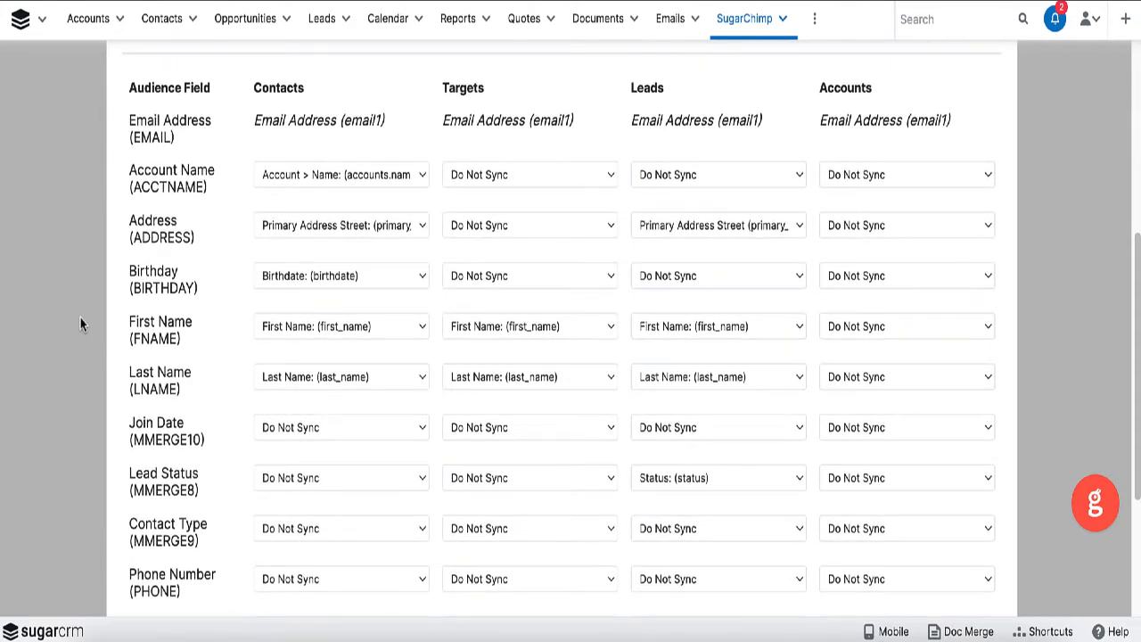
{"action": "scroll", "coordinate": [80, 324], "scroll_direction": "up", "scroll_amount": 6}
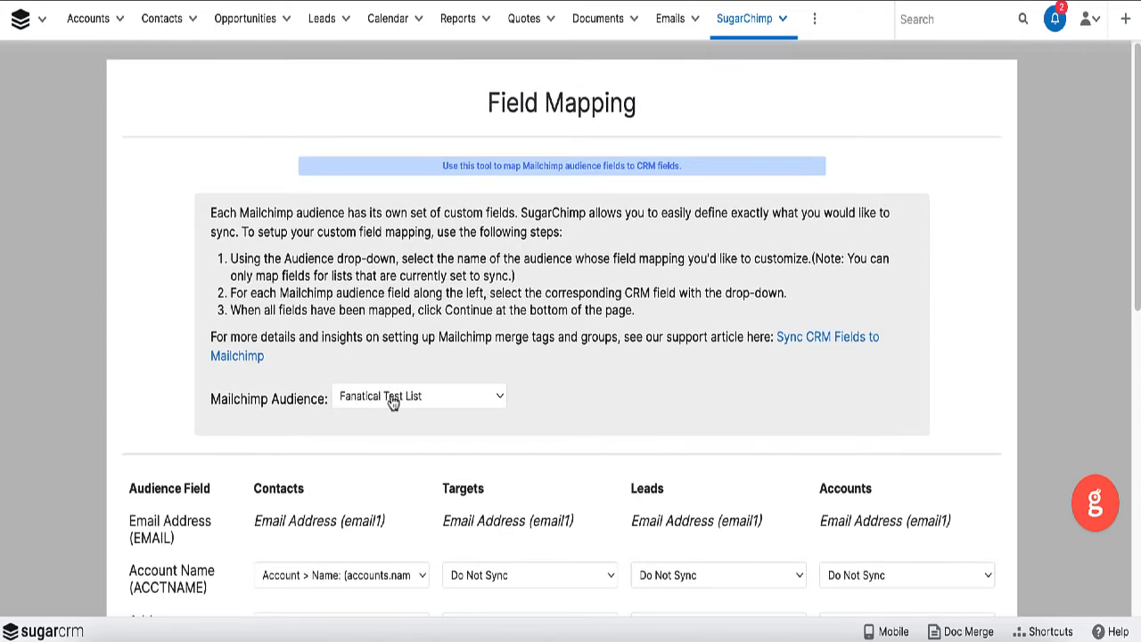
{"action": "scroll", "coordinate": [103, 395], "scroll_direction": "down", "scroll_amount": 5}
{"action": "scroll", "coordinate": [98, 393], "scroll_direction": "down", "scroll_amount": 2}
{"action": "scroll", "coordinate": [95, 392], "scroll_direction": "down", "scroll_amount": 1}
{"action": "scroll", "coordinate": [94, 392], "scroll_direction": "up", "scroll_amount": 2}
{"action": "scroll", "coordinate": [94, 392], "scroll_direction": "up", "scroll_amount": 1}
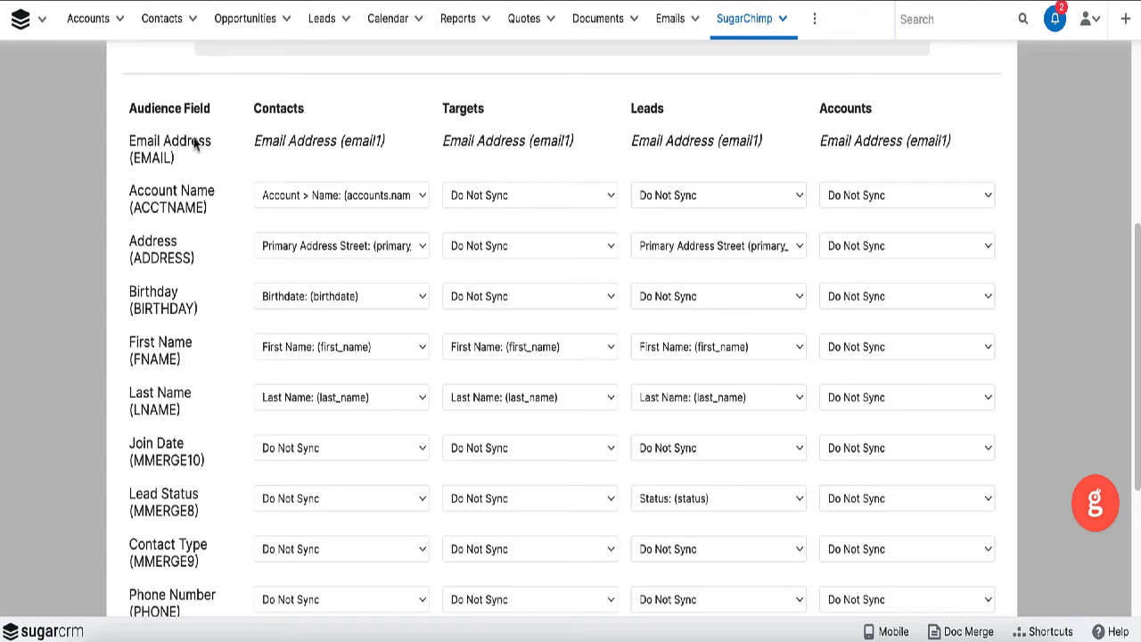
{"action": "scroll", "coordinate": [204, 174], "scroll_direction": "down", "scroll_amount": 1}
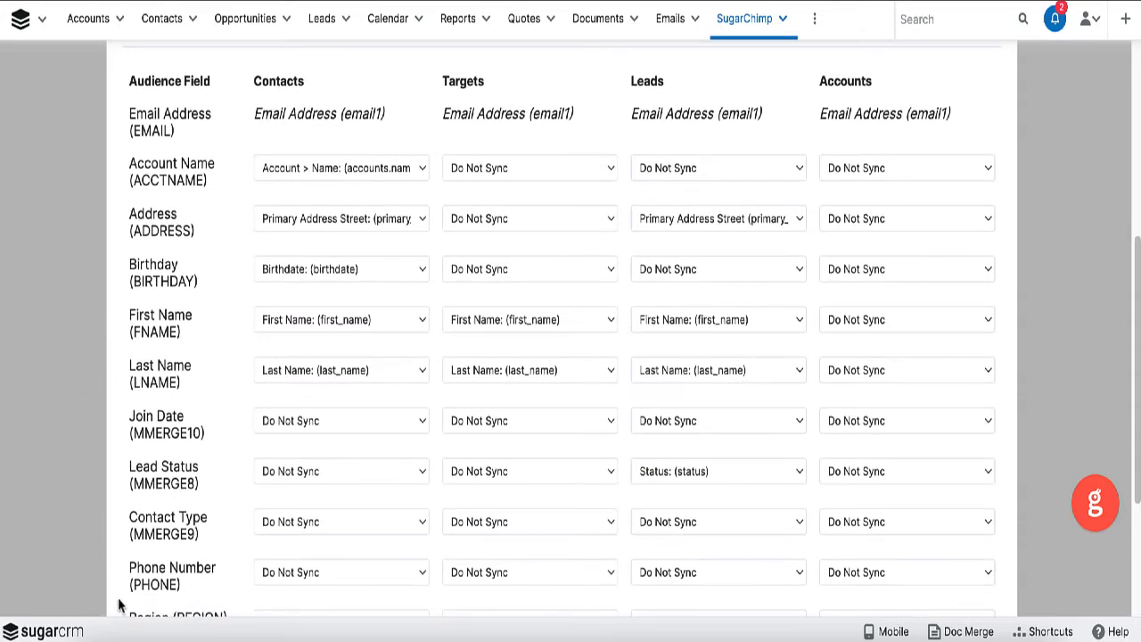
{"action": "scroll", "coordinate": [187, 436], "scroll_direction": "down", "scroll_amount": 3}
{"action": "scroll", "coordinate": [184, 480], "scroll_direction": "down", "scroll_amount": 3}
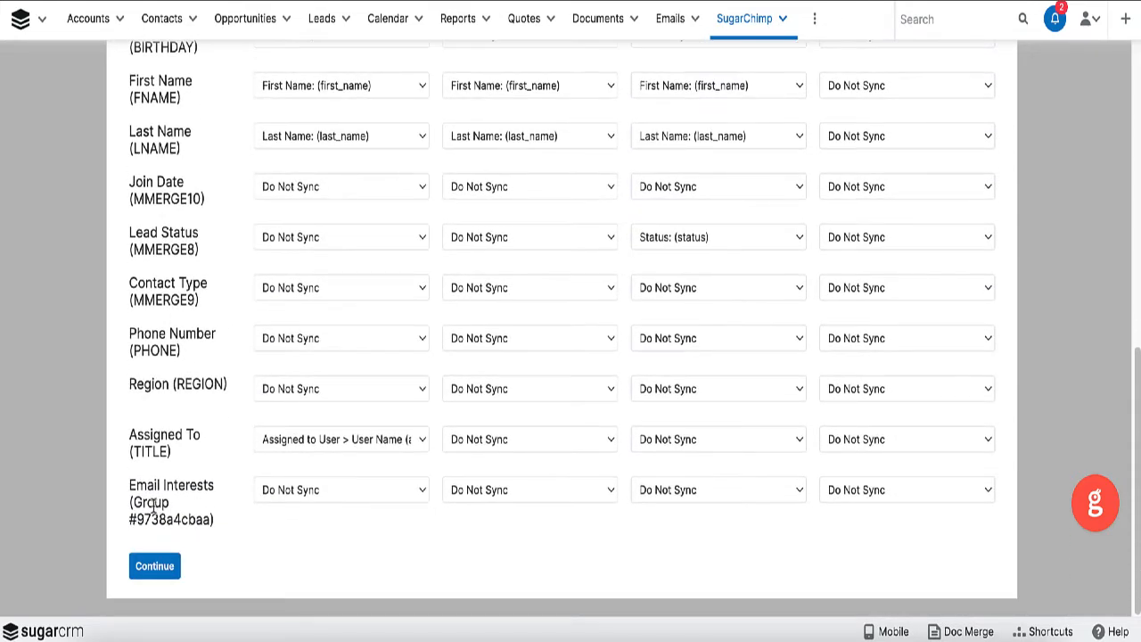
{"action": "scroll", "coordinate": [214, 294], "scroll_direction": "up", "scroll_amount": 3}
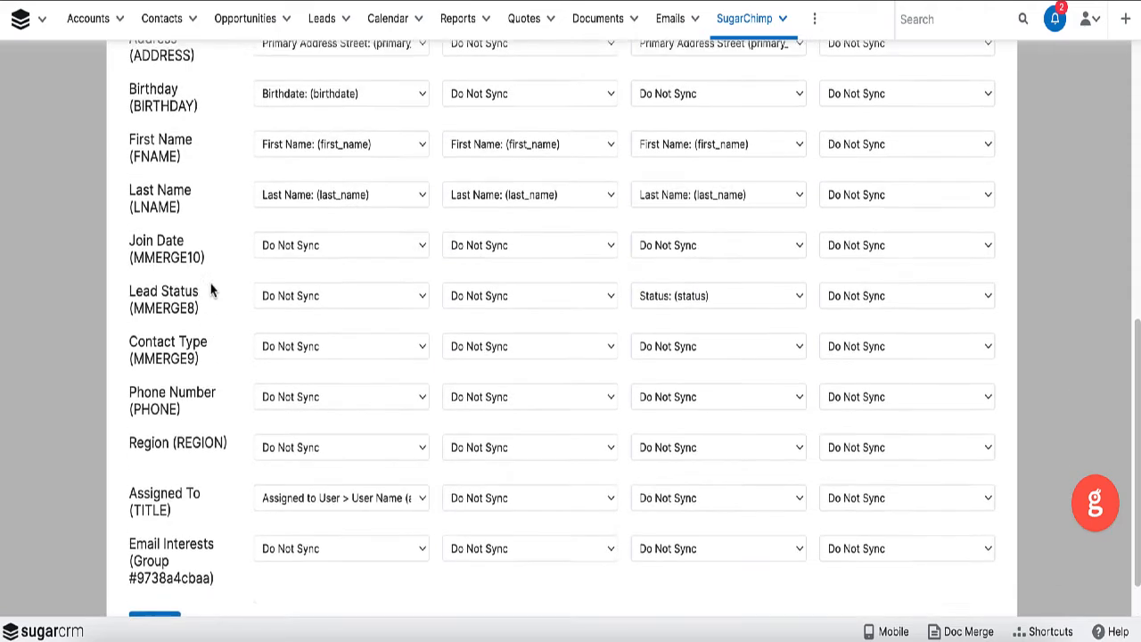
- Look through the Contacts fields available for mapping to Join Date, without choosing one
{"action": "left_click", "coordinate": [340, 294]}
{"action": "left_click", "coordinate": [340, 293]}
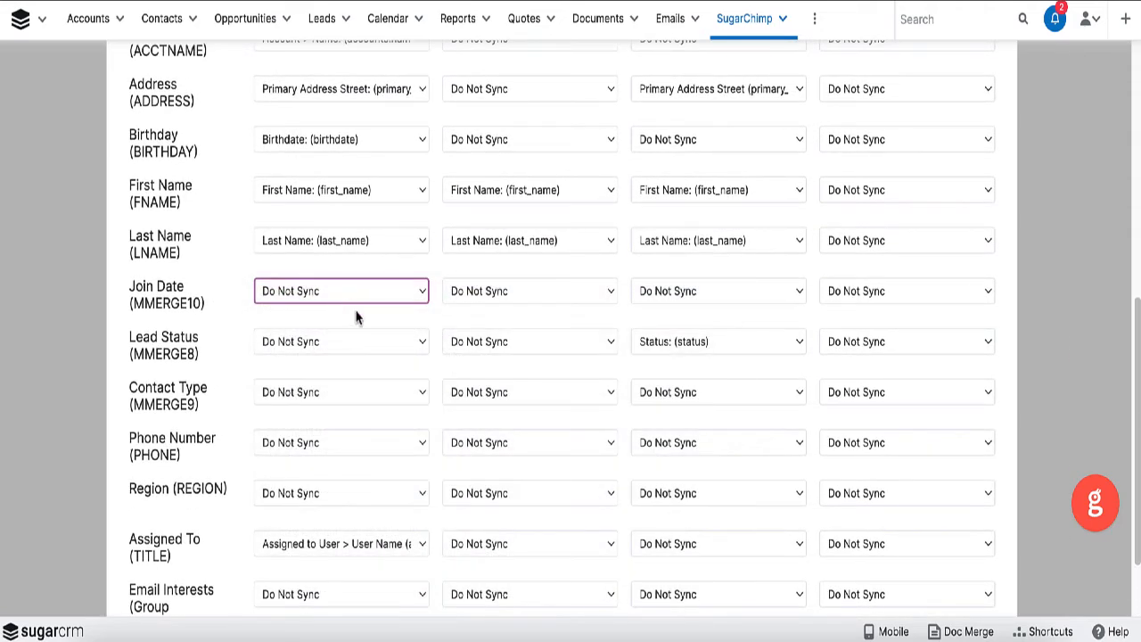
{"action": "left_click", "coordinate": [356, 301]}
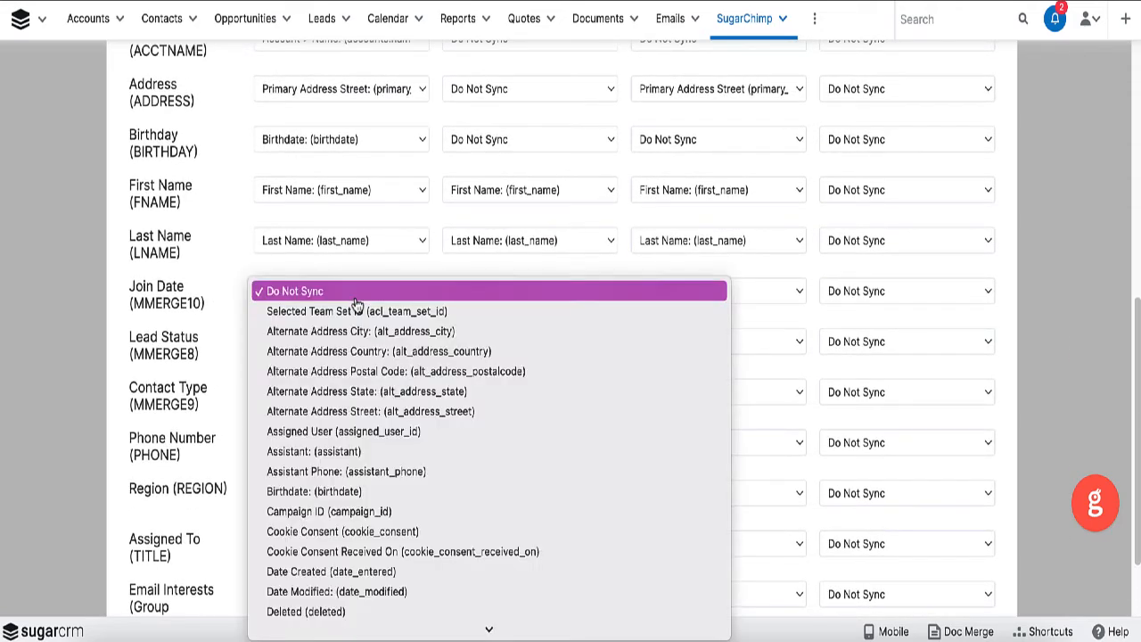
{"action": "left_click", "coordinate": [183, 212]}
{"action": "scroll", "coordinate": [294, 179], "scroll_direction": "up", "scroll_amount": 3}
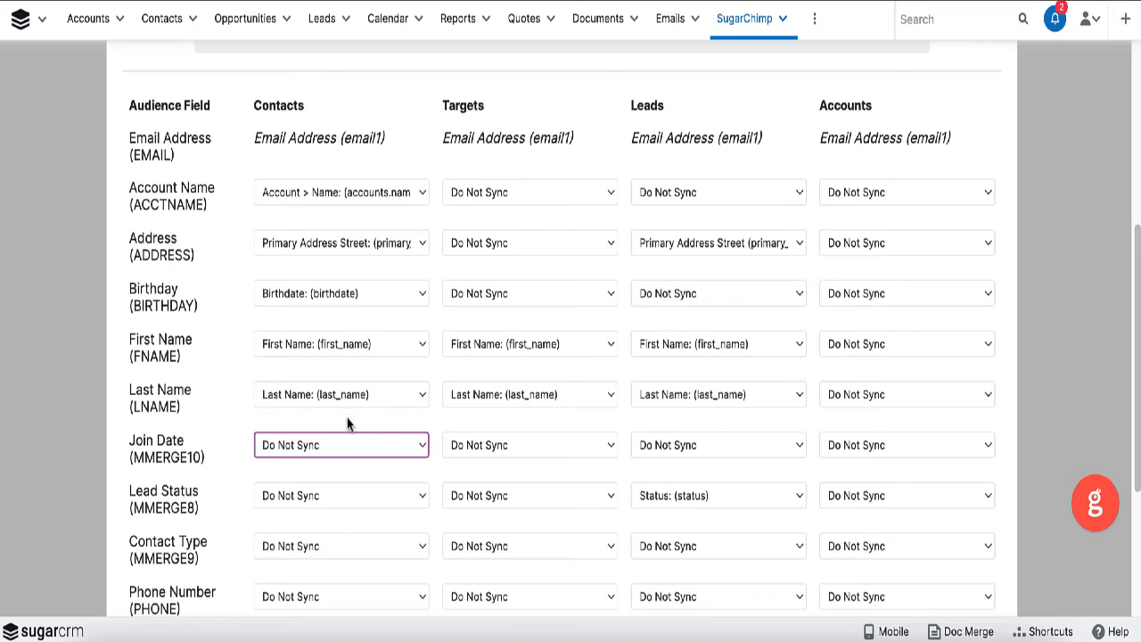
{"action": "left_click", "coordinate": [355, 446]}
{"action": "scroll", "coordinate": [365, 481], "scroll_direction": "down", "scroll_amount": 8}
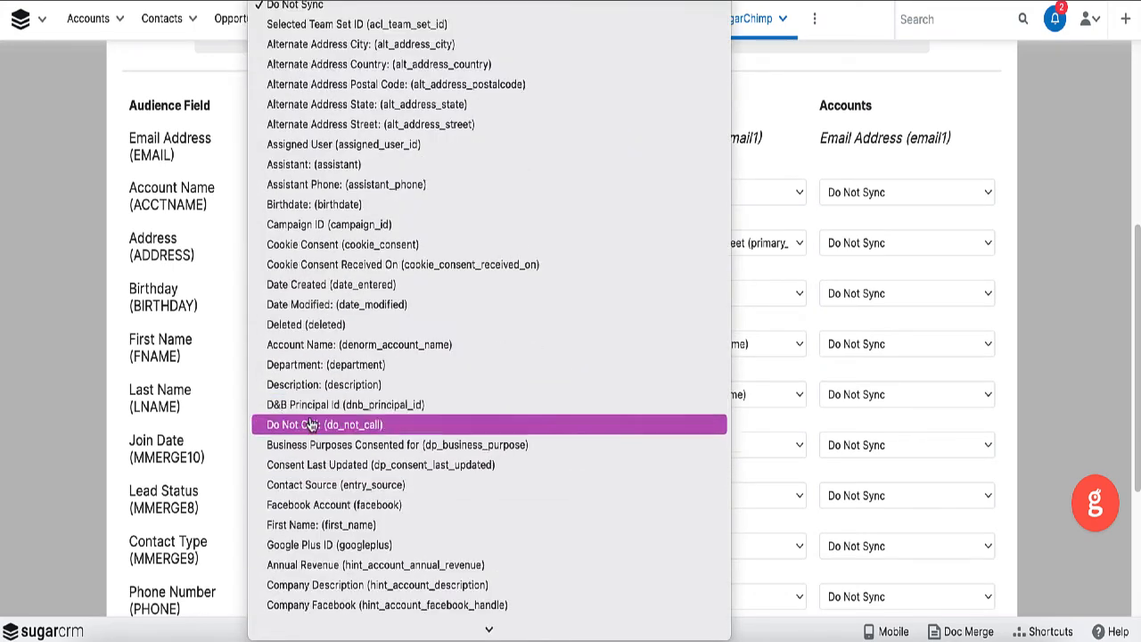
{"action": "left_click", "coordinate": [75, 379]}
{"action": "left_click", "coordinate": [203, 453]}
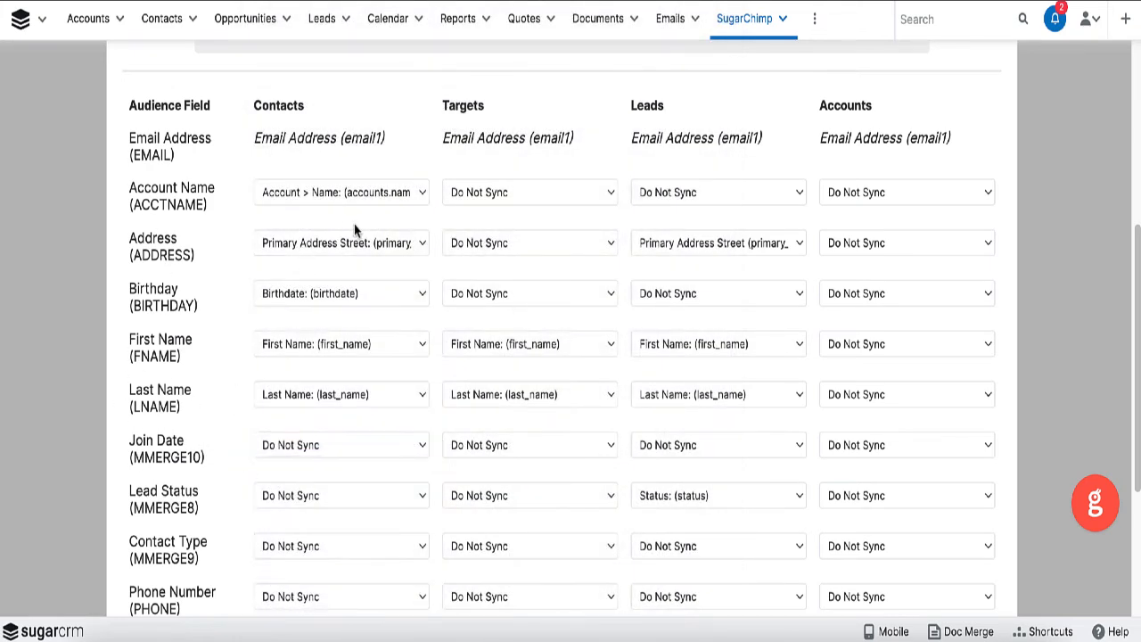
- Review the field mappings down to Email Interests, and compare the features of SugarChimp's pricing plans
{"action": "scroll", "coordinate": [235, 525], "scroll_direction": "down", "scroll_amount": 3}
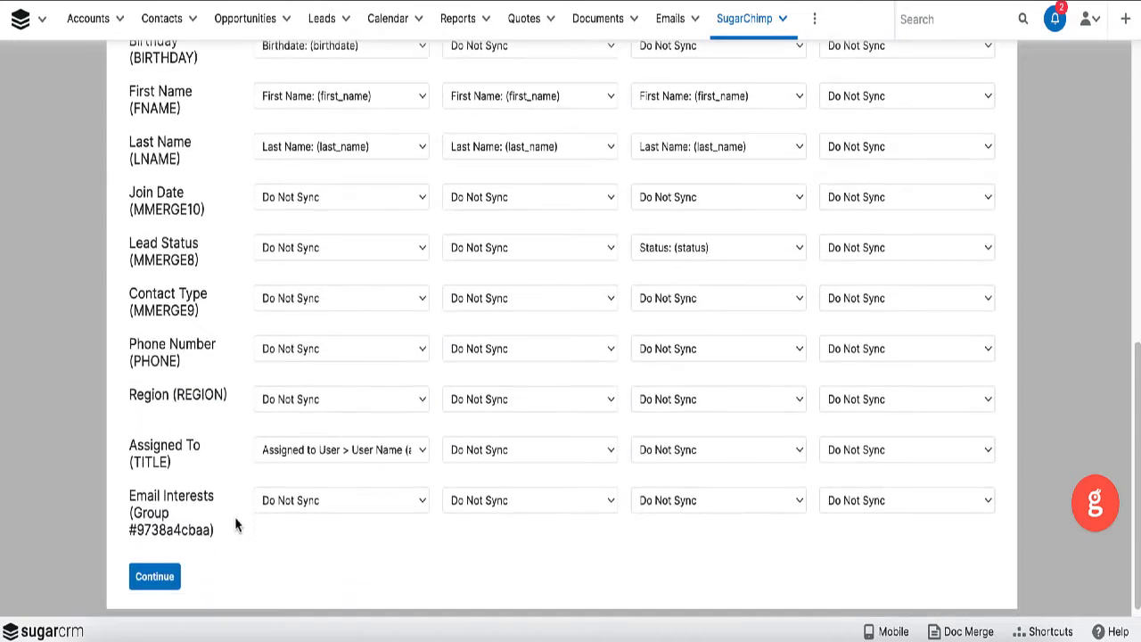
{"action": "scroll", "coordinate": [235, 526], "scroll_direction": "up", "scroll_amount": 1}
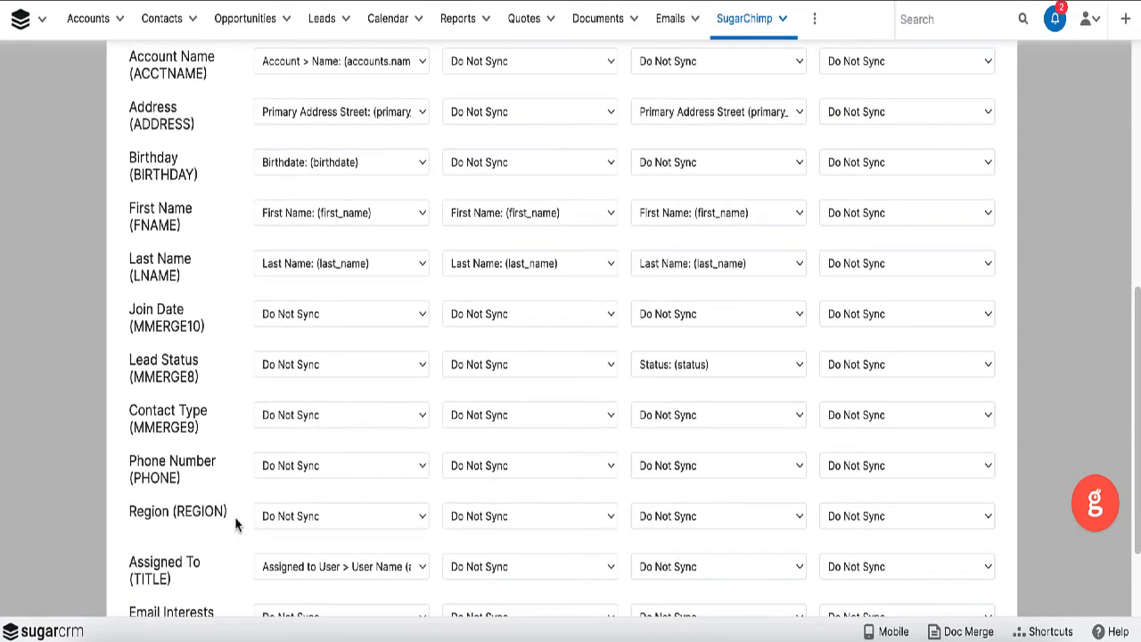
{"action": "scroll", "coordinate": [235, 523], "scroll_direction": "up", "scroll_amount": 1}
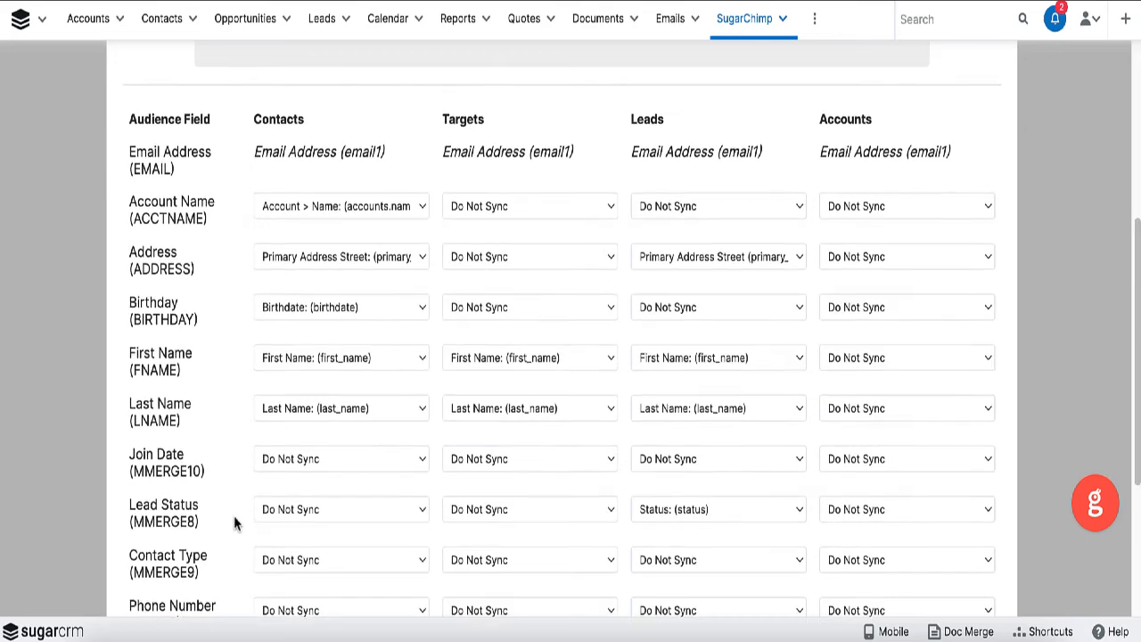
{"action": "scroll", "coordinate": [234, 523], "scroll_direction": "down", "scroll_amount": 1}
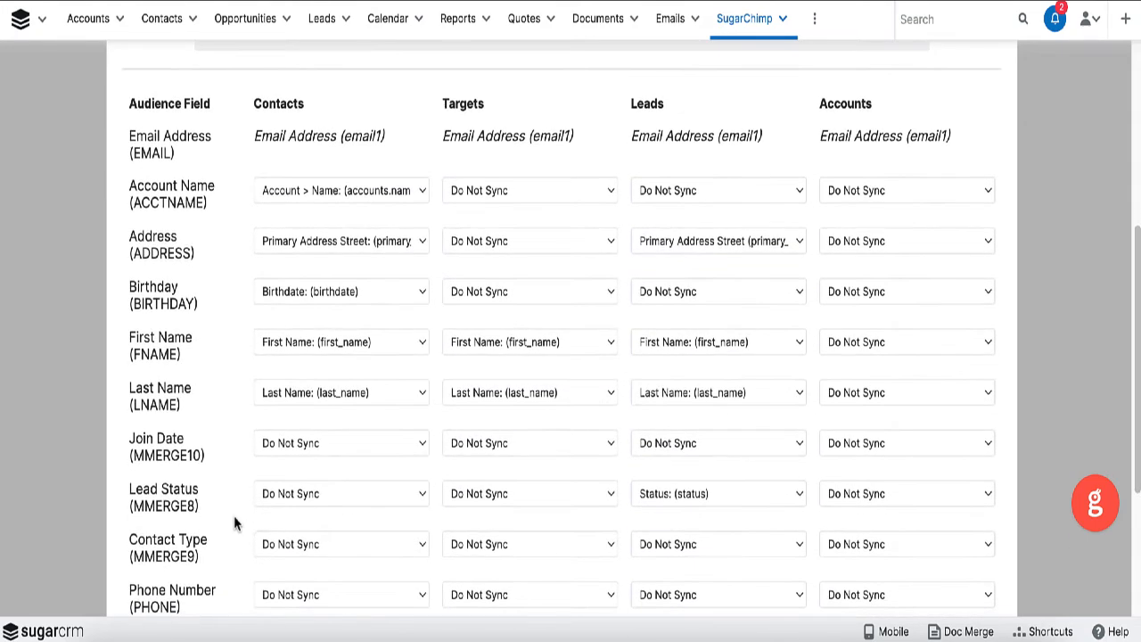
{"action": "scroll", "coordinate": [234, 521], "scroll_direction": "down", "scroll_amount": 1}
{"action": "scroll", "coordinate": [234, 521], "scroll_direction": "down", "scroll_amount": 1}
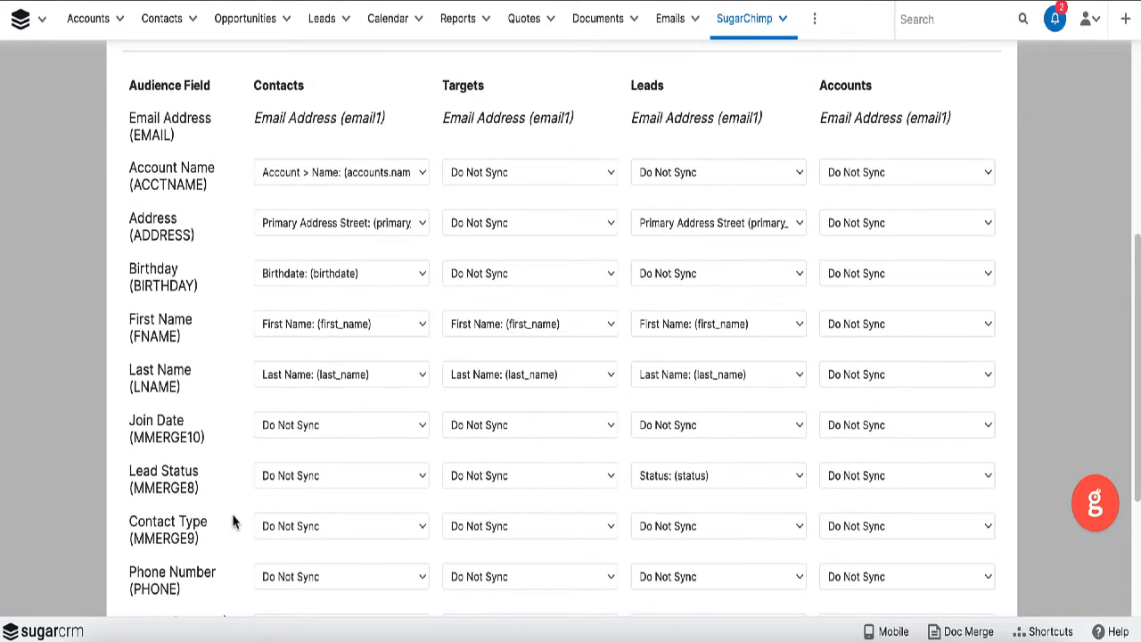
{"action": "scroll", "coordinate": [233, 523], "scroll_direction": "down", "scroll_amount": 1}
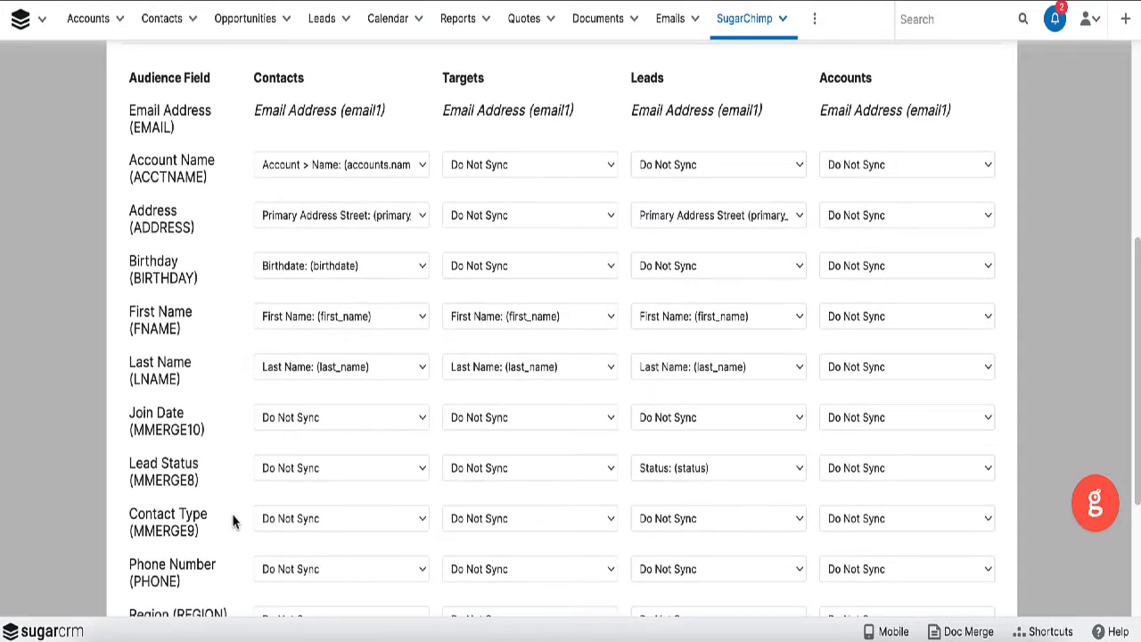
{"action": "scroll", "coordinate": [234, 522], "scroll_direction": "down", "scroll_amount": 3}
{"action": "scroll", "coordinate": [258, 316], "scroll_direction": "up", "scroll_amount": 10}
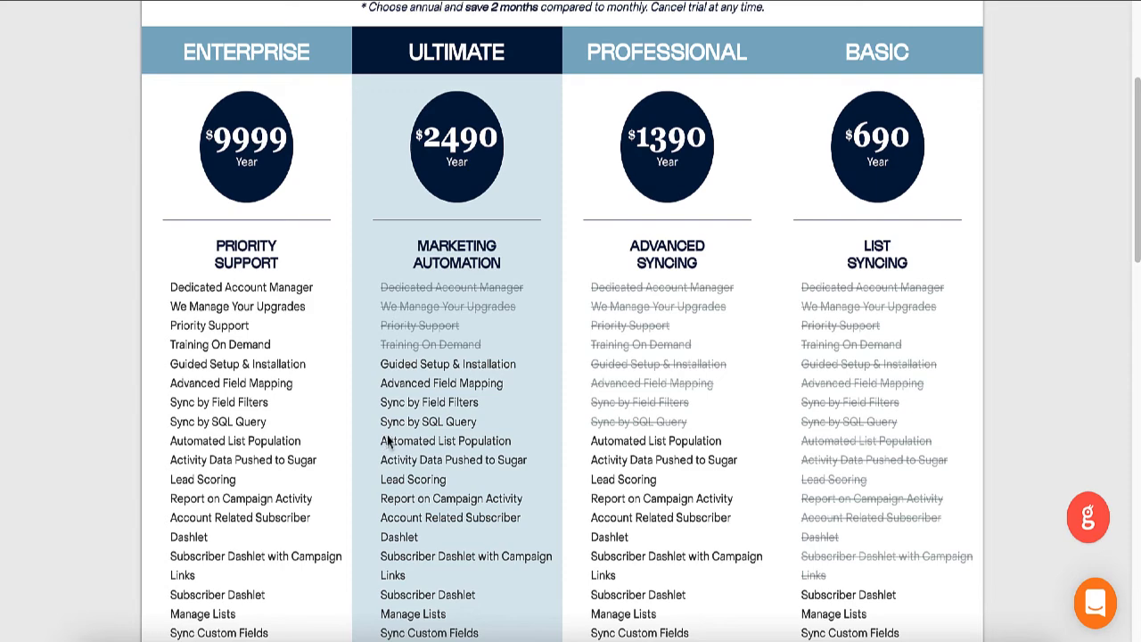
{"action": "scroll", "coordinate": [383, 454], "scroll_direction": "down", "scroll_amount": 1}
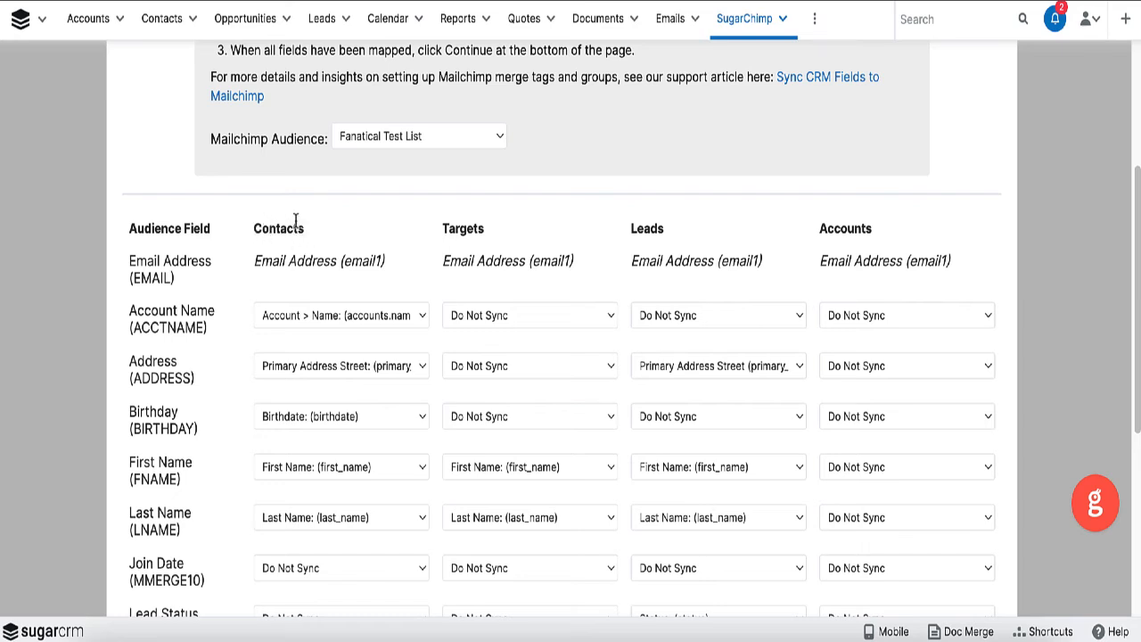
- Return to the Administration page and open SugarChimp's Health Status
{"action": "scroll", "coordinate": [304, 251], "scroll_direction": "up", "scroll_amount": 3}
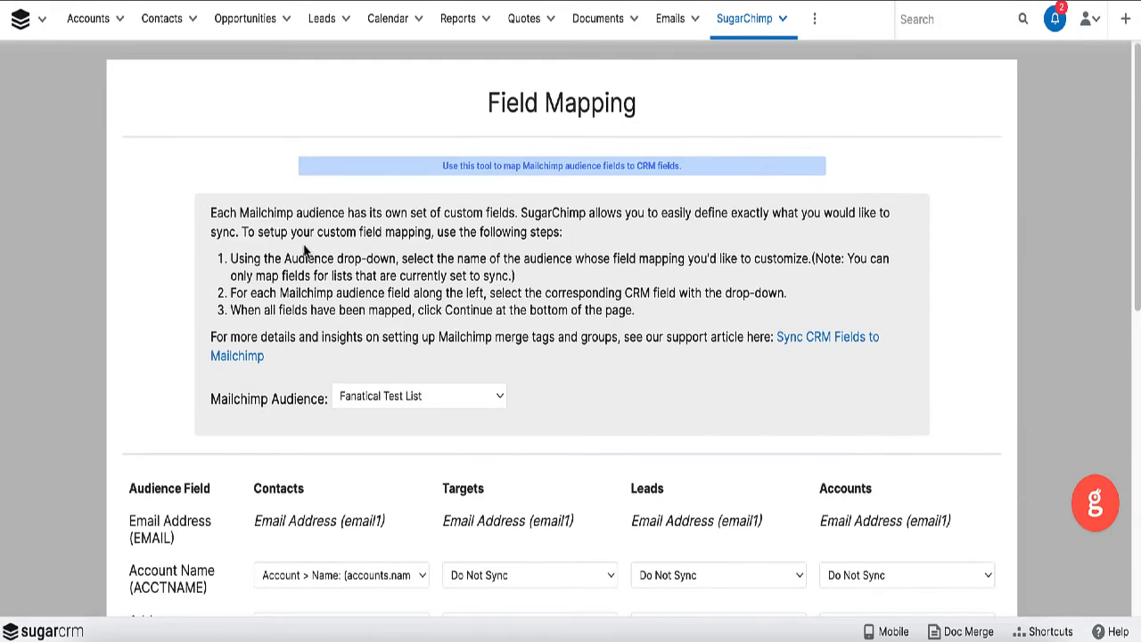
{"action": "left_click", "coordinate": [1096, 37]}
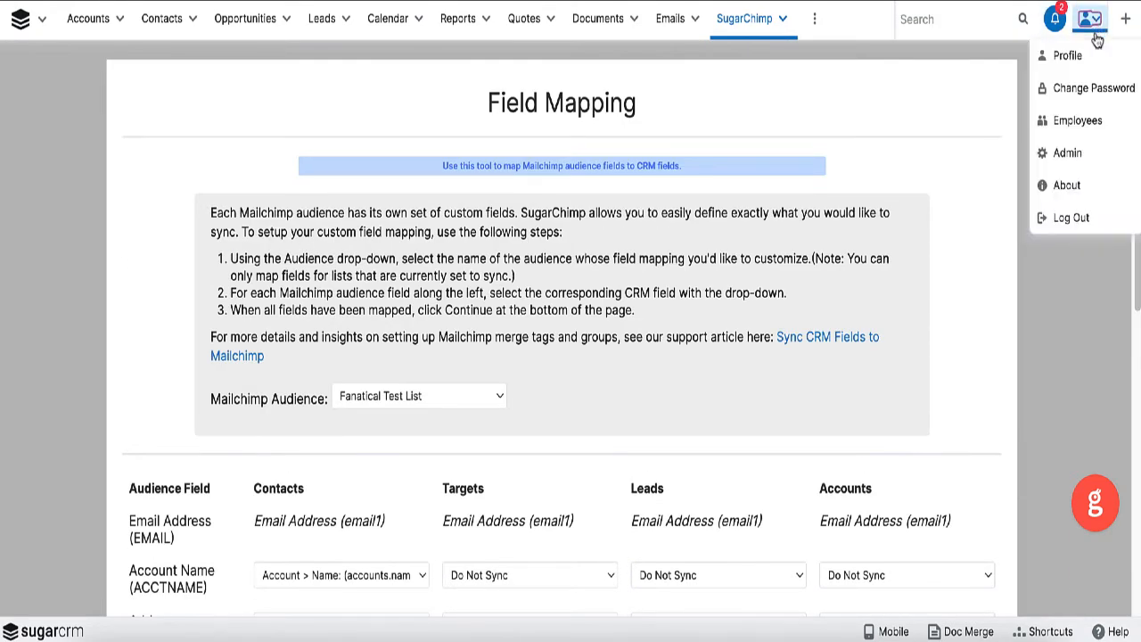
{"action": "left_click", "coordinate": [1085, 151]}
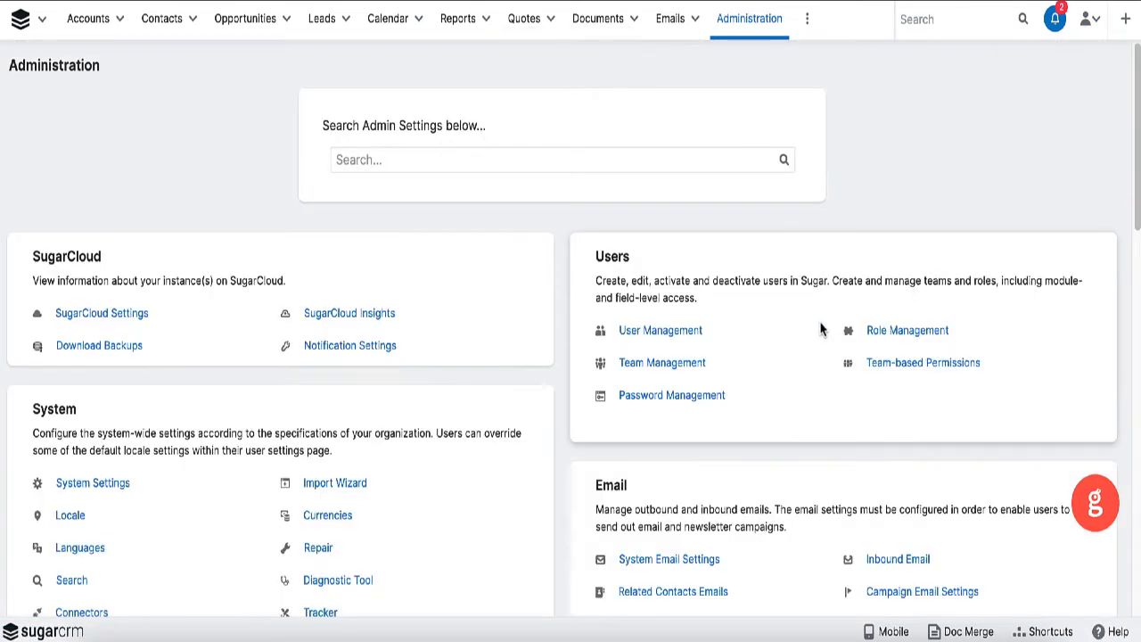
{"action": "scroll", "coordinate": [821, 327], "scroll_direction": "down", "scroll_amount": 15}
{"action": "left_click", "coordinate": [893, 360]}
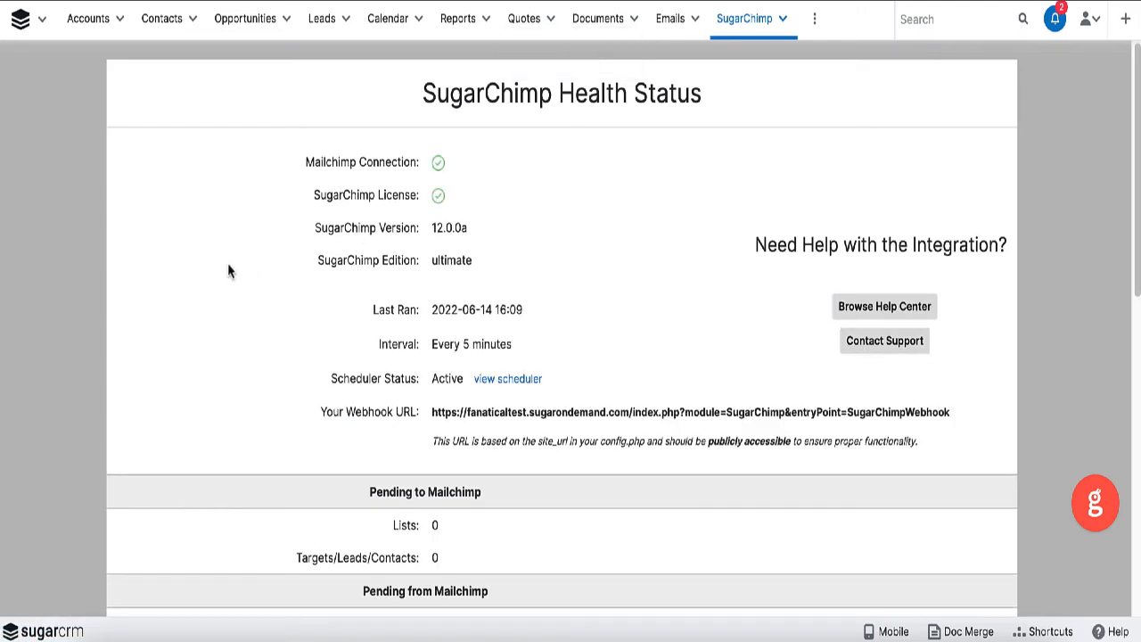
- Examine the Health Status page's connection details, pending queues, SmartList scheduler status and List Sync Status
{"action": "scroll", "coordinate": [229, 271], "scroll_direction": "down", "scroll_amount": 6}
{"action": "scroll", "coordinate": [229, 271], "scroll_direction": "up", "scroll_amount": 6}
{"action": "scroll", "coordinate": [306, 280], "scroll_direction": "down", "scroll_amount": 3}
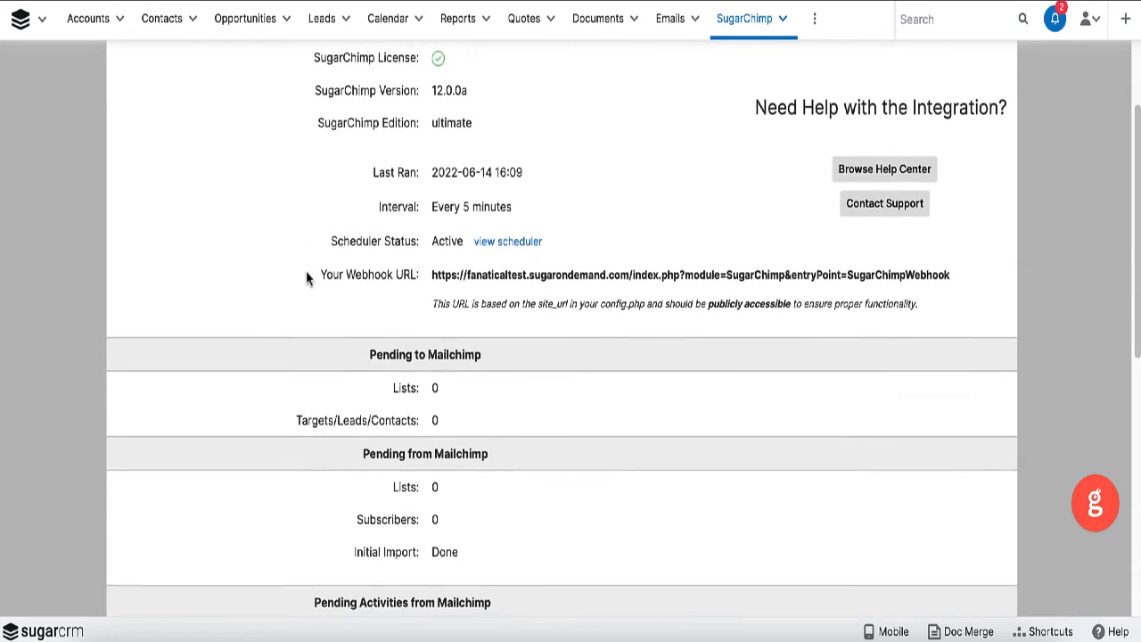
{"action": "scroll", "coordinate": [311, 265], "scroll_direction": "down", "scroll_amount": 3}
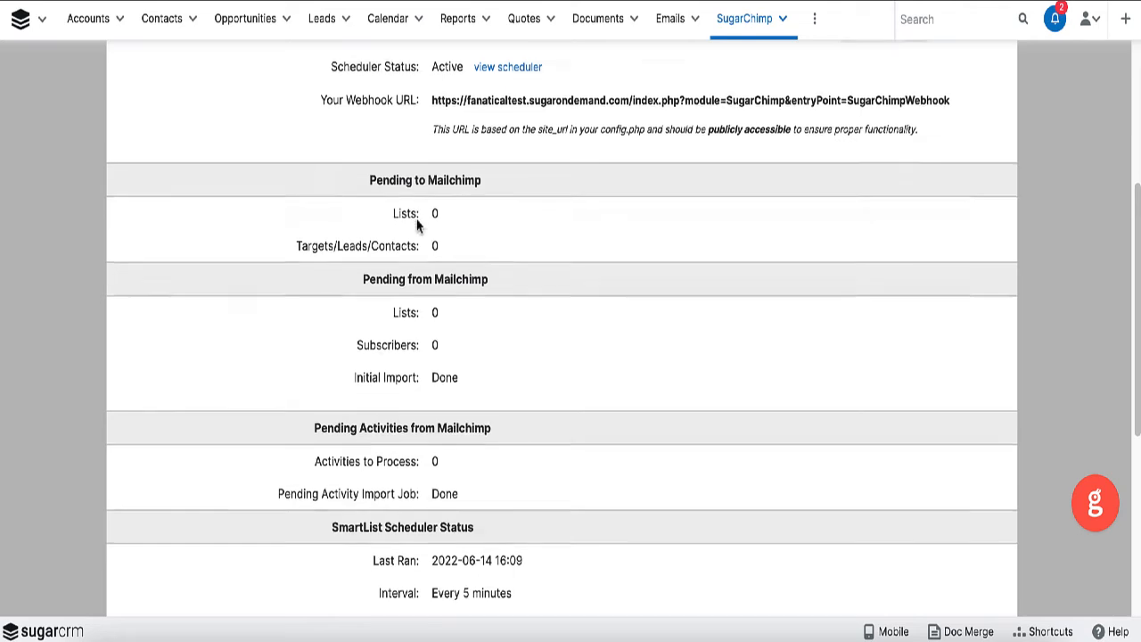
{"action": "scroll", "coordinate": [415, 221], "scroll_direction": "down", "scroll_amount": 5}
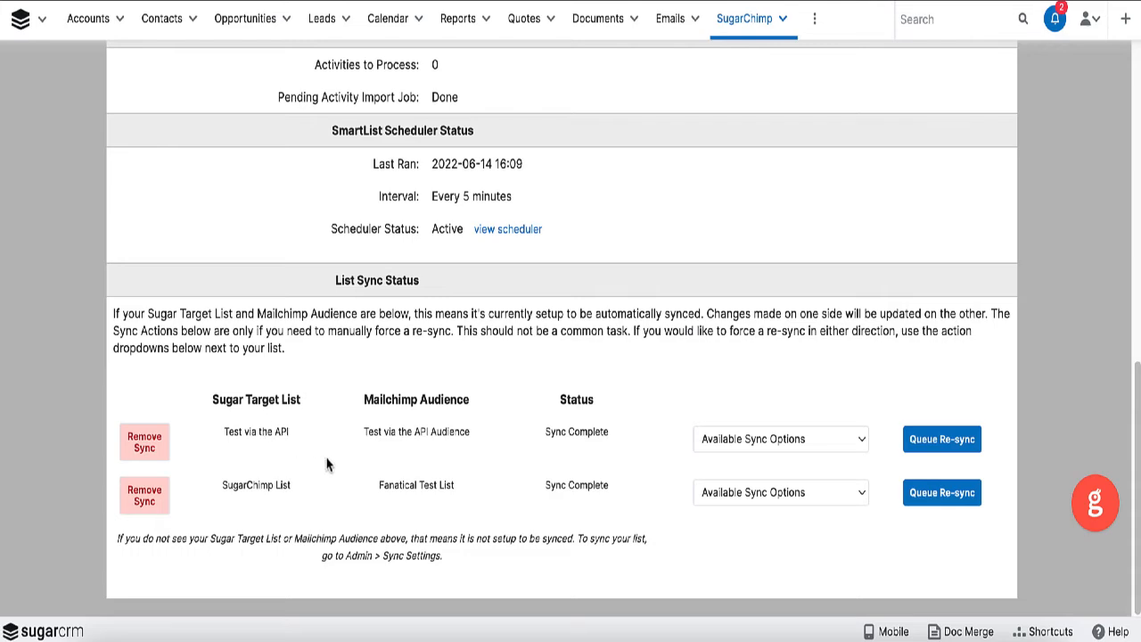
{"action": "scroll", "coordinate": [374, 484], "scroll_direction": "up", "scroll_amount": 5}
{"action": "scroll", "coordinate": [374, 484], "scroll_direction": "up", "scroll_amount": 1}
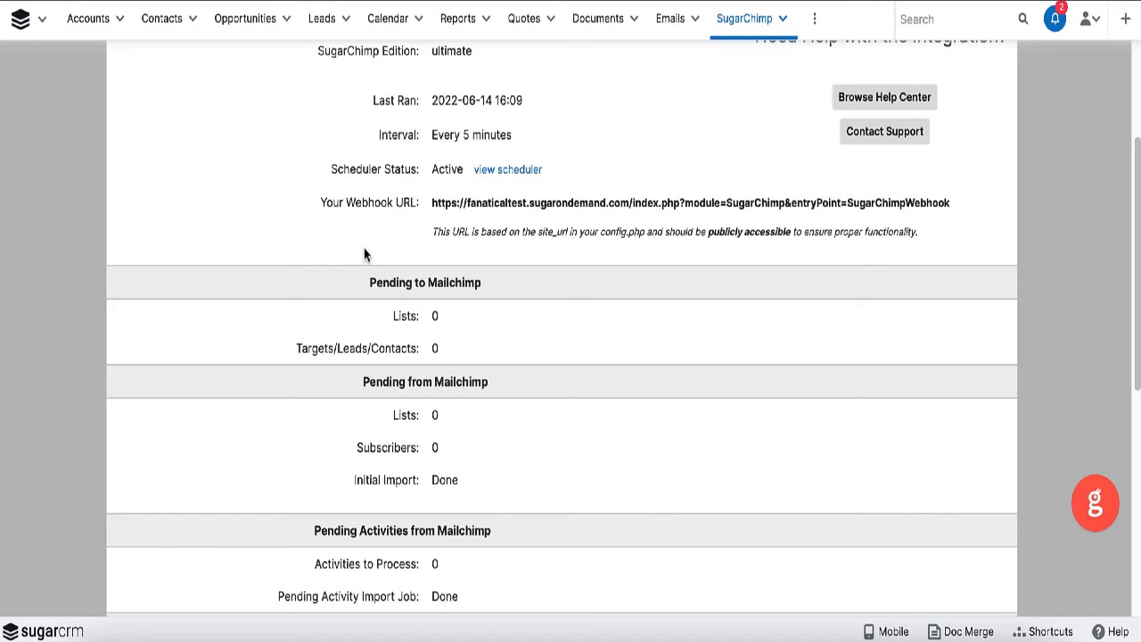
{"action": "scroll", "coordinate": [367, 241], "scroll_direction": "down", "scroll_amount": 5}
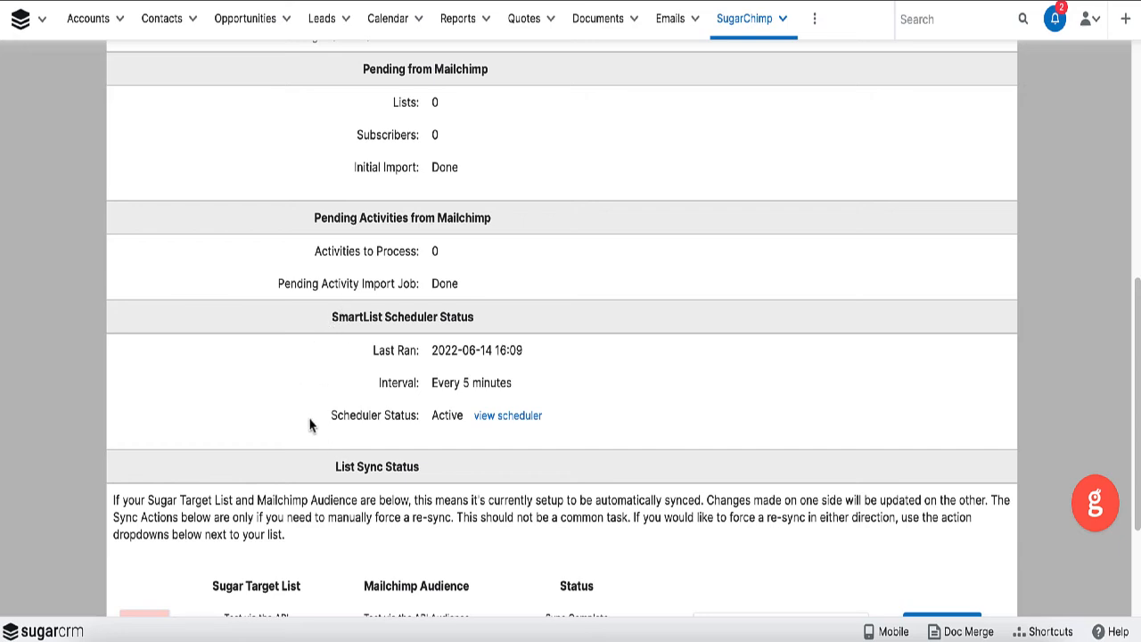
{"action": "scroll", "coordinate": [309, 426], "scroll_direction": "up", "scroll_amount": 6}
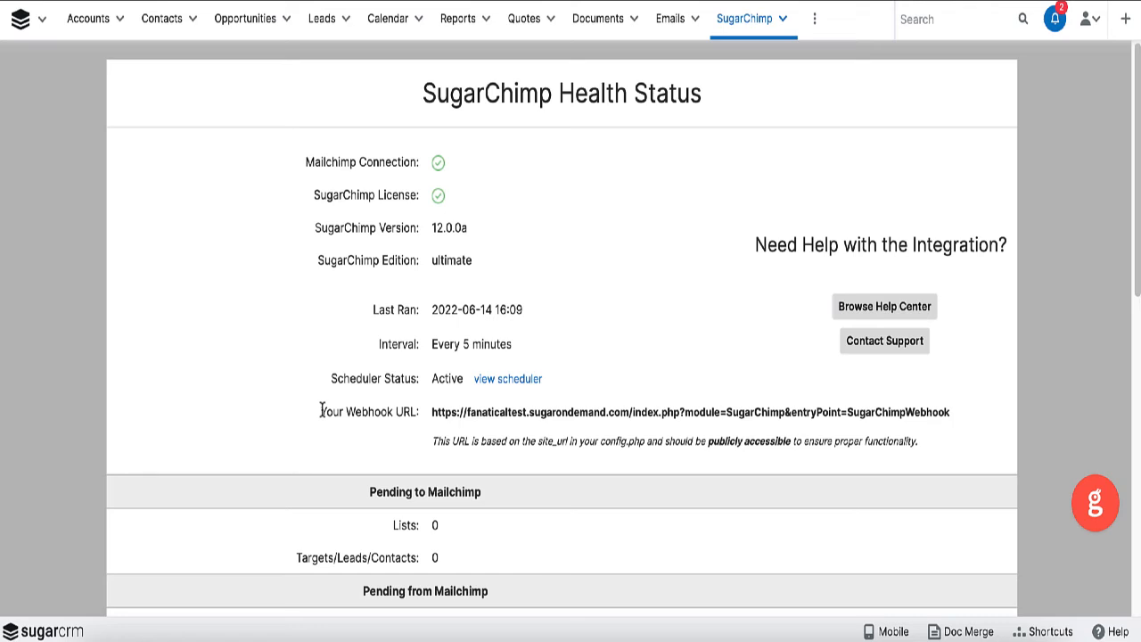
- Recheck the Health Status page from the webhook URL down to the synced target lists and audiences
{"action": "scroll", "coordinate": [322, 413], "scroll_direction": "down", "scroll_amount": 1}
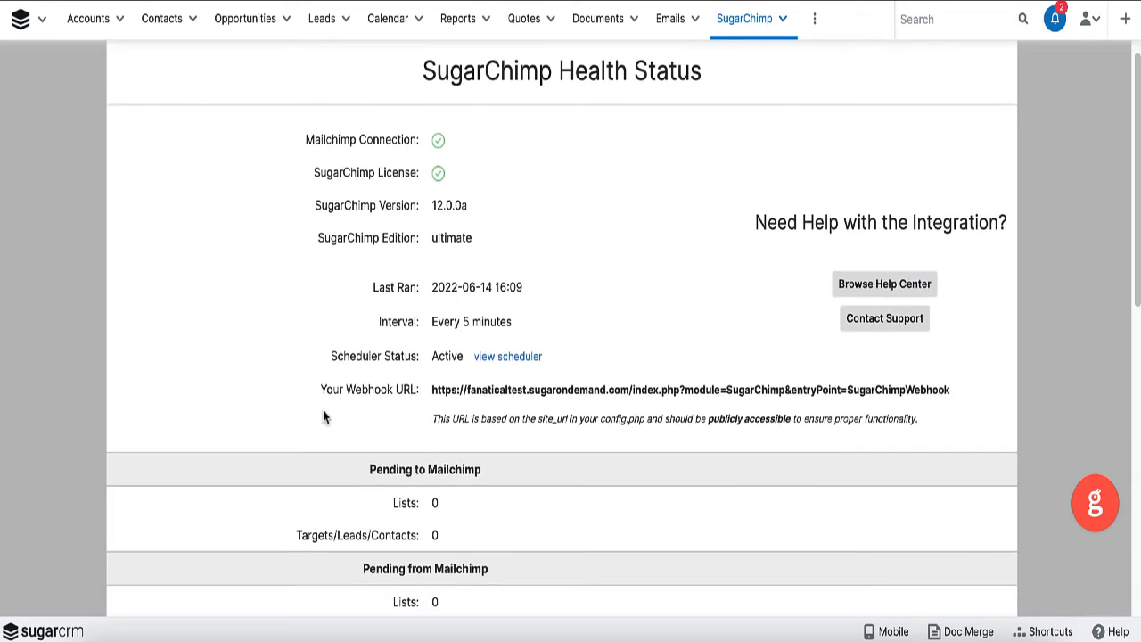
{"action": "scroll", "coordinate": [323, 417], "scroll_direction": "up", "scroll_amount": 1}
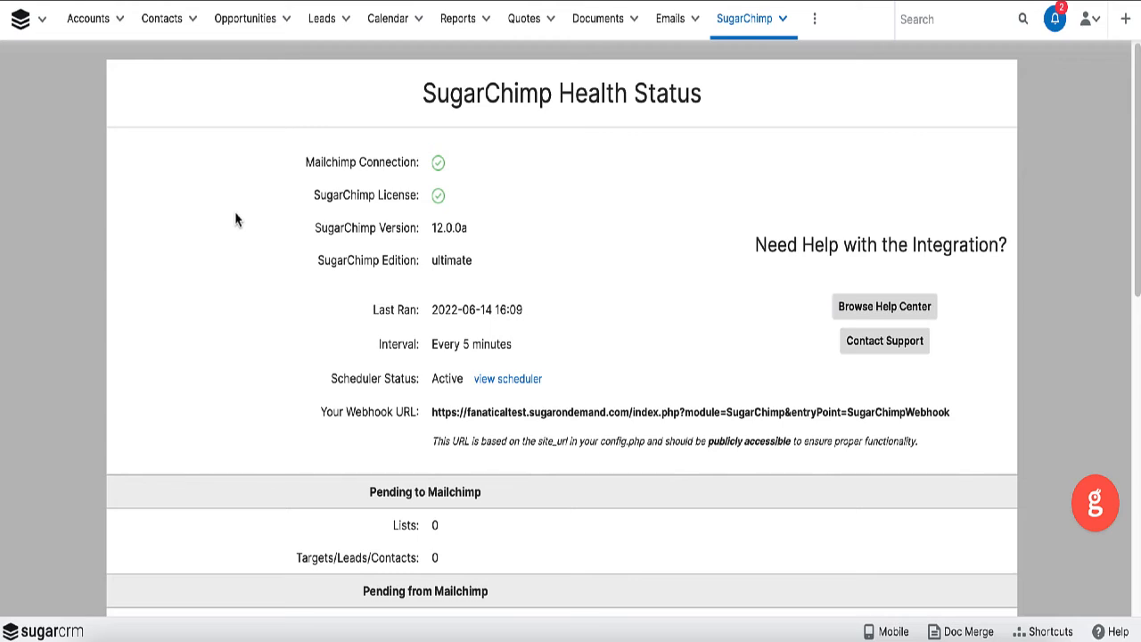
{"action": "scroll", "coordinate": [262, 285], "scroll_direction": "down", "scroll_amount": 1}
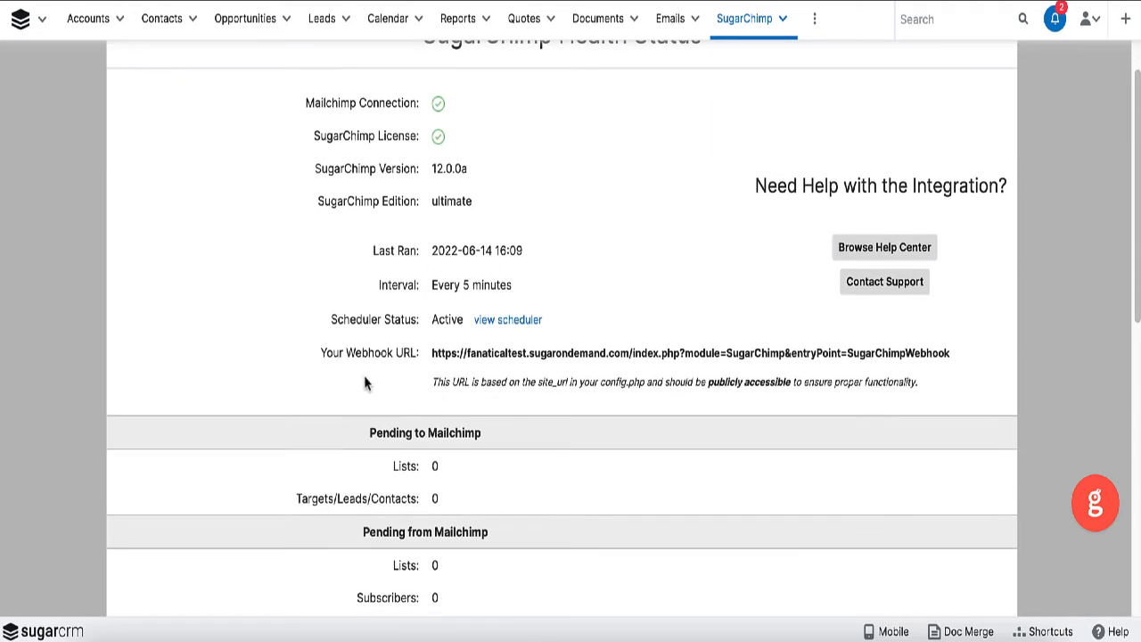
{"action": "scroll", "coordinate": [341, 339], "scroll_direction": "down", "scroll_amount": 5}
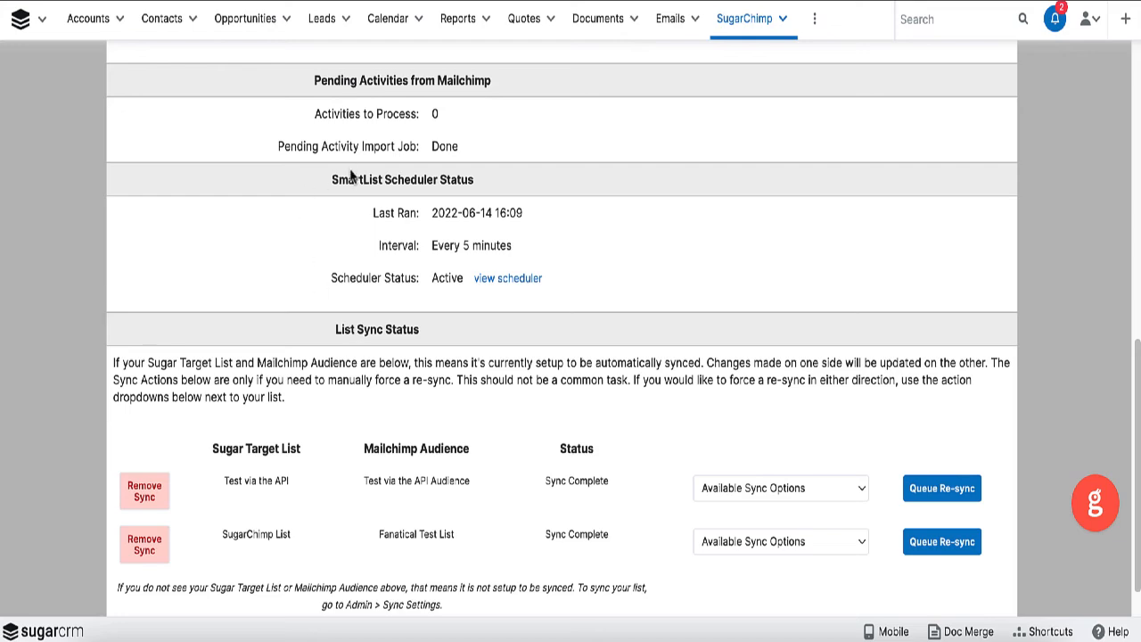
{"action": "scroll", "coordinate": [350, 171], "scroll_direction": "up", "scroll_amount": 6}
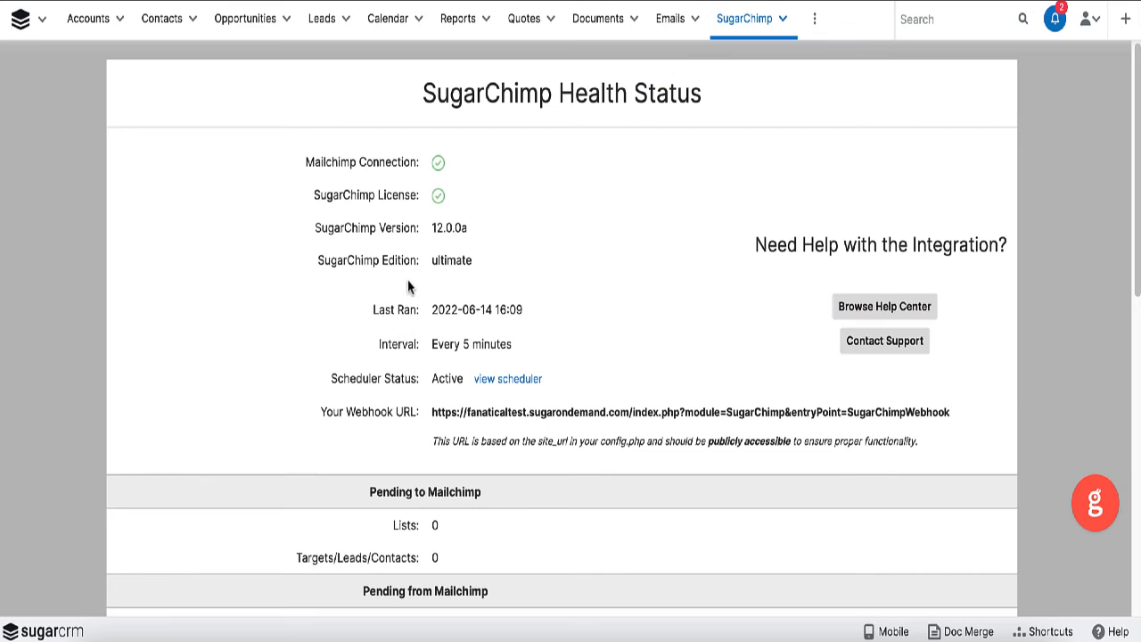
- Go to the Home Dashboard and look through the campaigns available in the Mailchimp Campaign Summary dashlet, keeping Welcome to SugarChimp! selected
{"action": "left_click", "coordinate": [20, 23]}
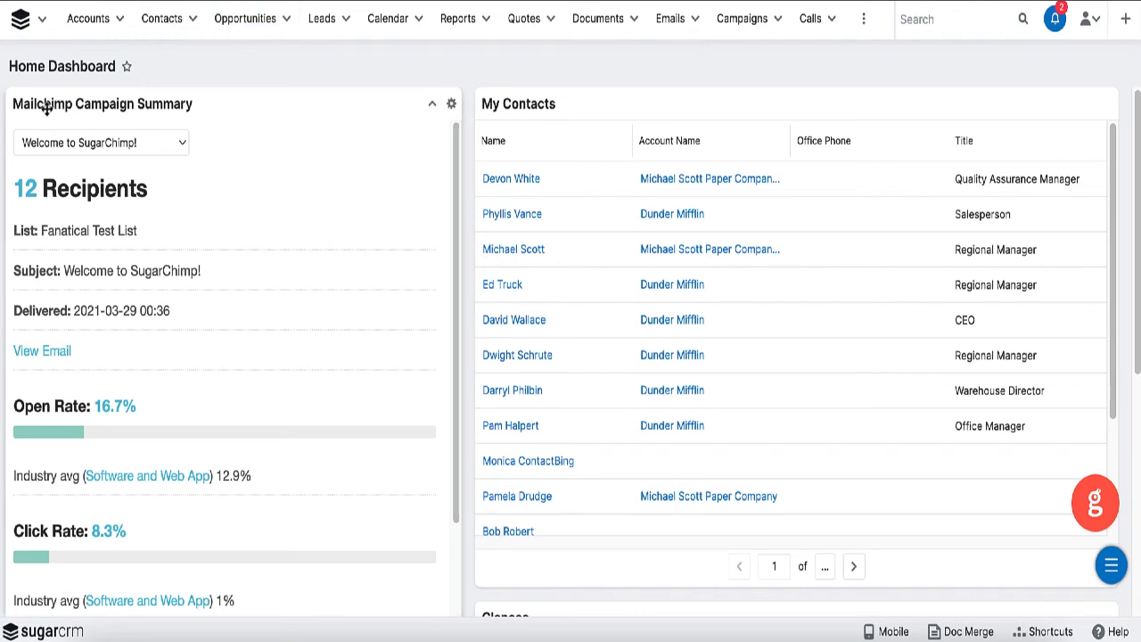
{"action": "left_click", "coordinate": [107, 152]}
{"action": "left_click", "coordinate": [296, 89]}
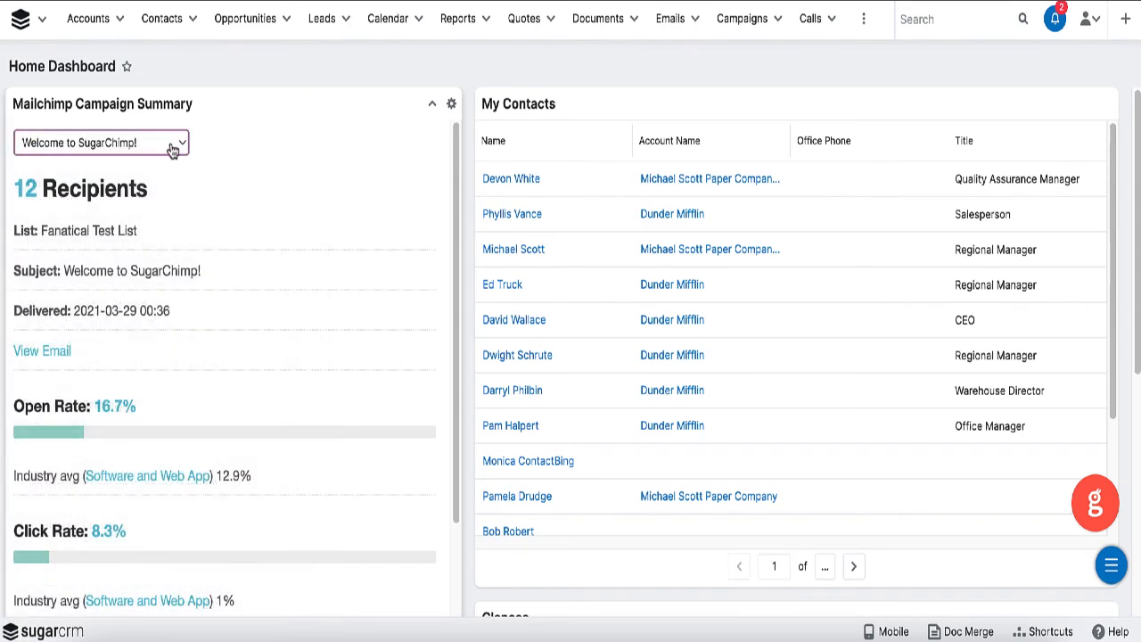
{"action": "left_click", "coordinate": [173, 147]}
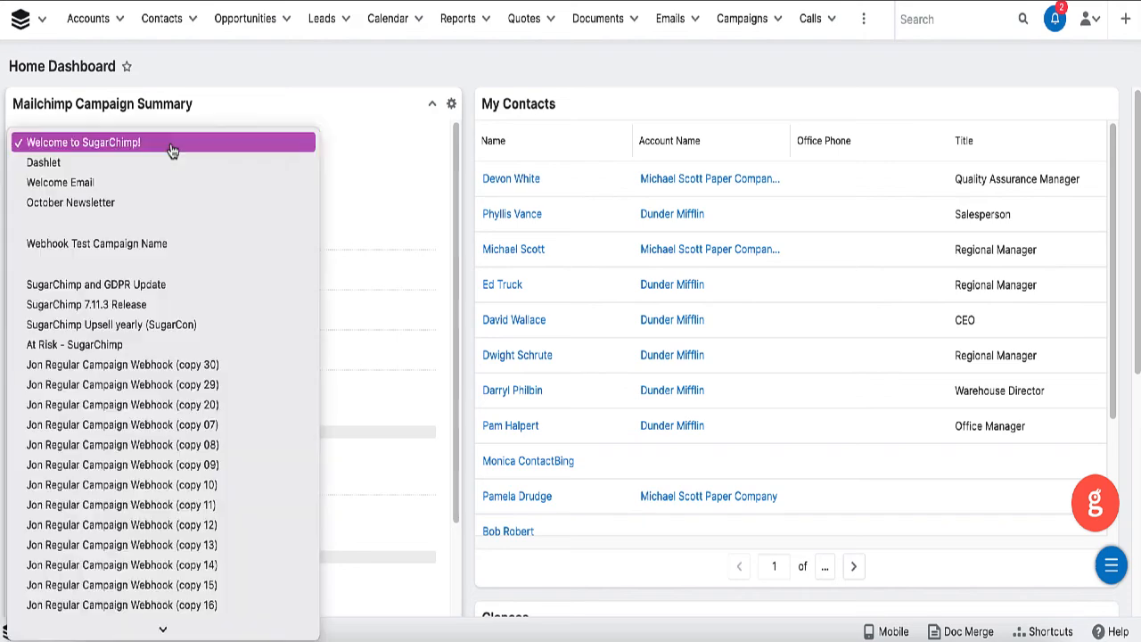
{"action": "left_click", "coordinate": [279, 80]}
- Examine the Welcome to SugarChimp! campaign's open rate, click rate, bounces, unsubscribes and delivery statistics in the Mailchimp Campaign Summary
{"action": "scroll", "coordinate": [133, 330], "scroll_direction": "down", "scroll_amount": 1}
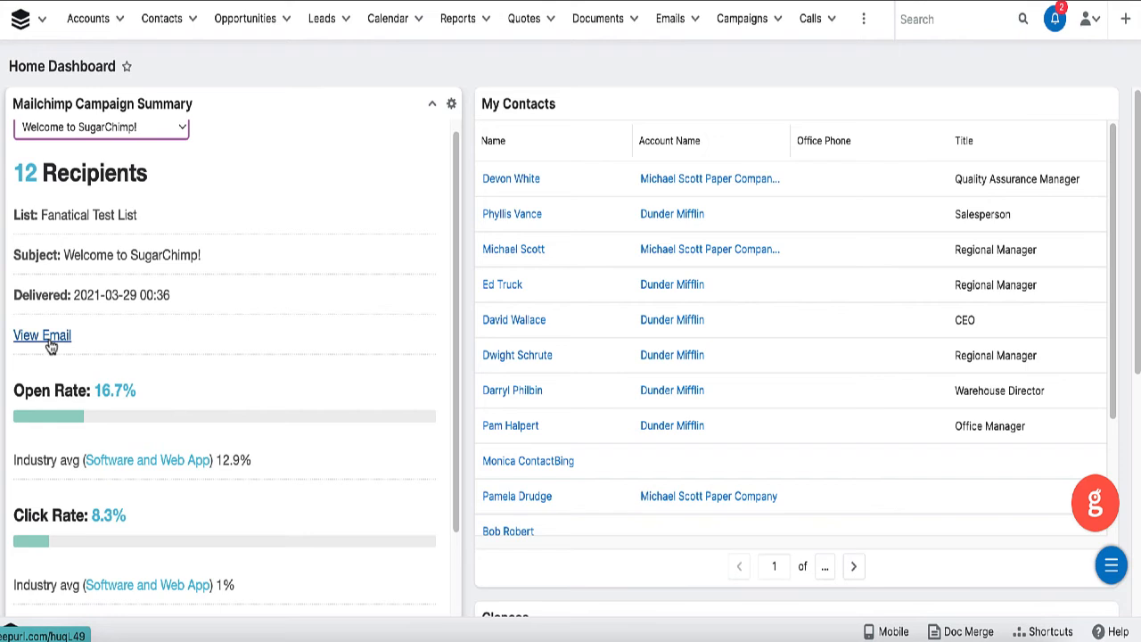
{"action": "scroll", "coordinate": [181, 330], "scroll_direction": "down", "scroll_amount": 1}
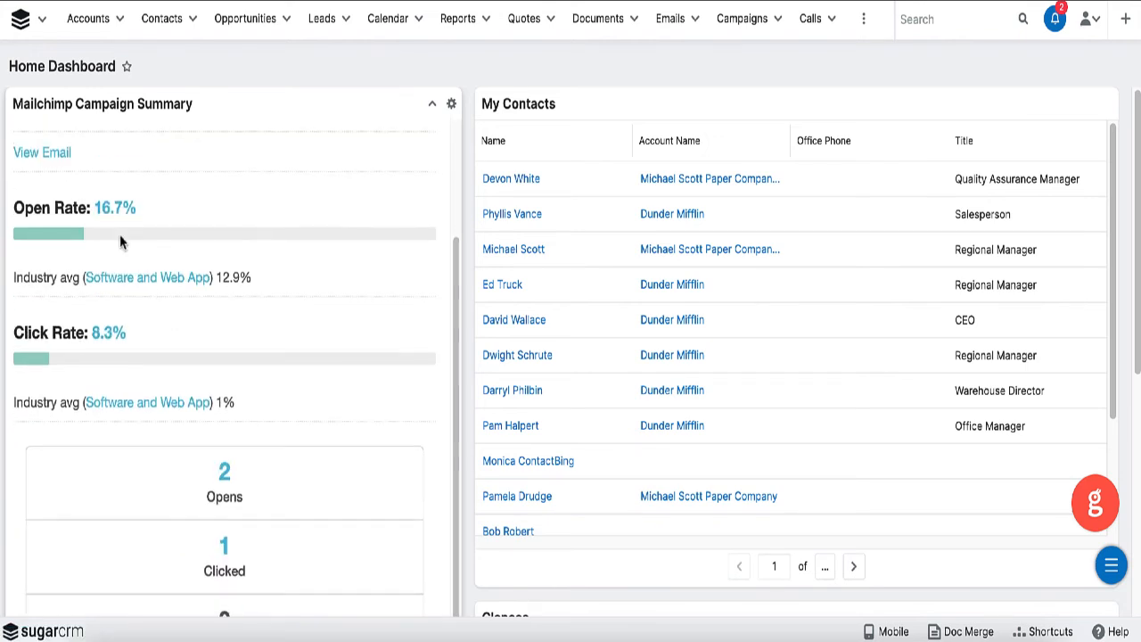
{"action": "scroll", "coordinate": [124, 245], "scroll_direction": "down", "scroll_amount": 5}
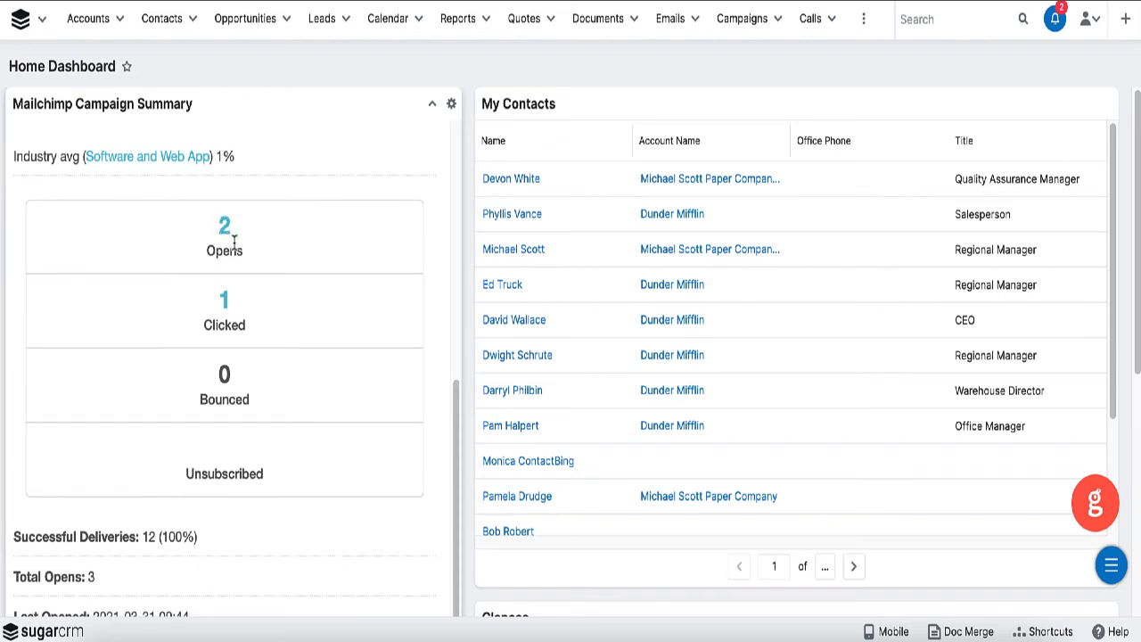
{"action": "scroll", "coordinate": [254, 327], "scroll_direction": "down", "scroll_amount": 5}
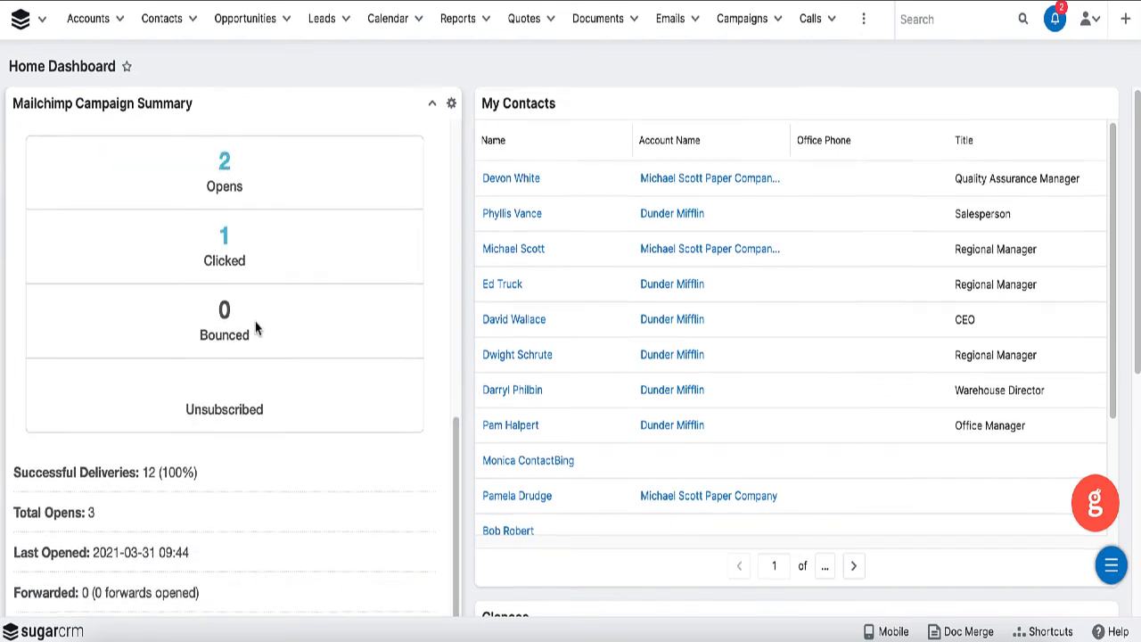
{"action": "scroll", "coordinate": [376, 281], "scroll_direction": "up", "scroll_amount": 5}
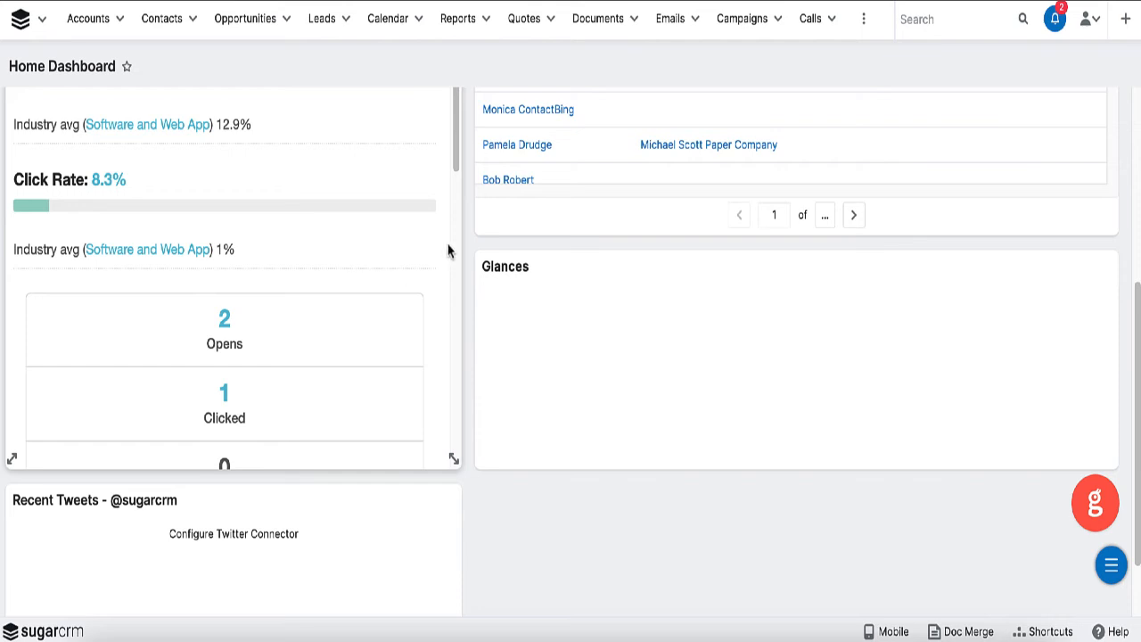
{"action": "scroll", "coordinate": [446, 250], "scroll_direction": "up", "scroll_amount": 2}
{"action": "scroll", "coordinate": [445, 249], "scroll_direction": "up", "scroll_amount": 2}
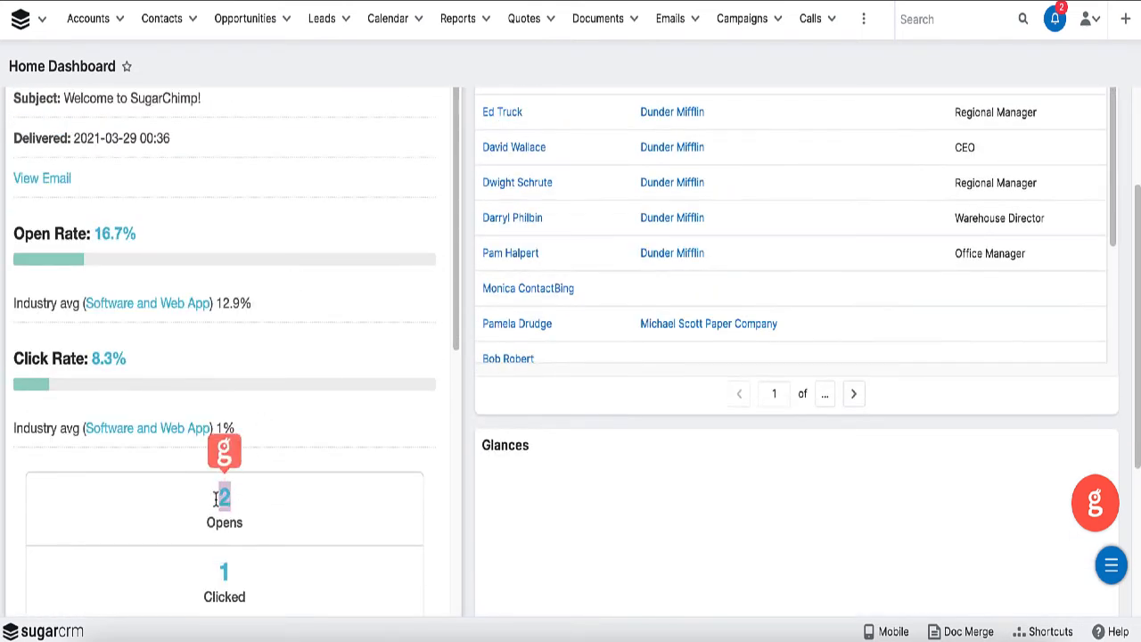
{"action": "left_click", "coordinate": [378, 467]}
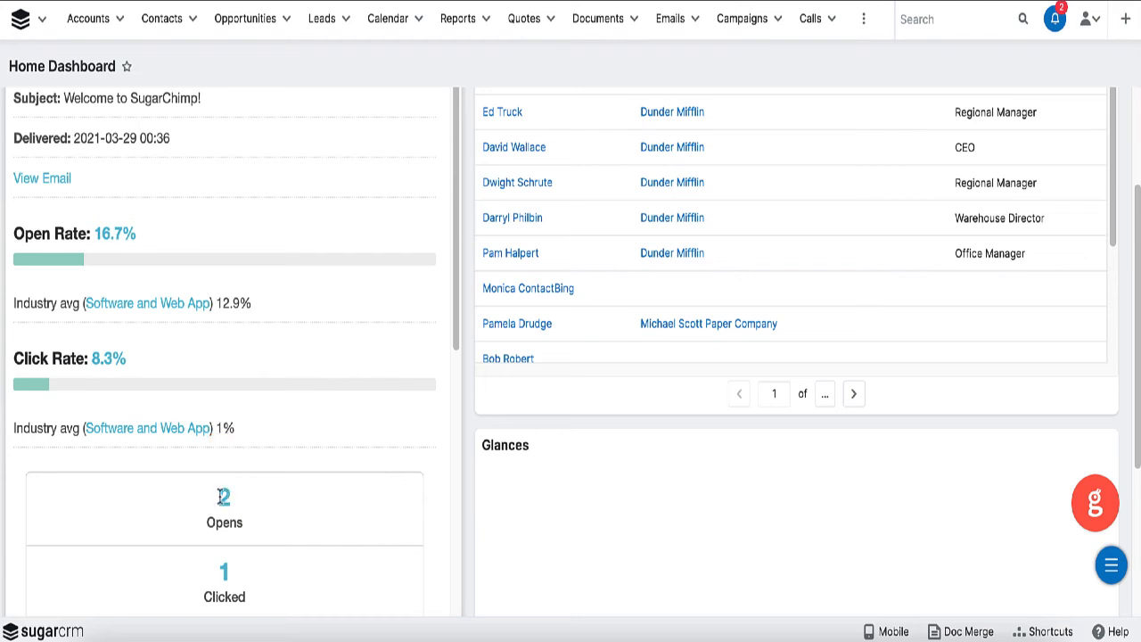
{"action": "scroll", "coordinate": [472, 477], "scroll_direction": "up", "scroll_amount": 1}
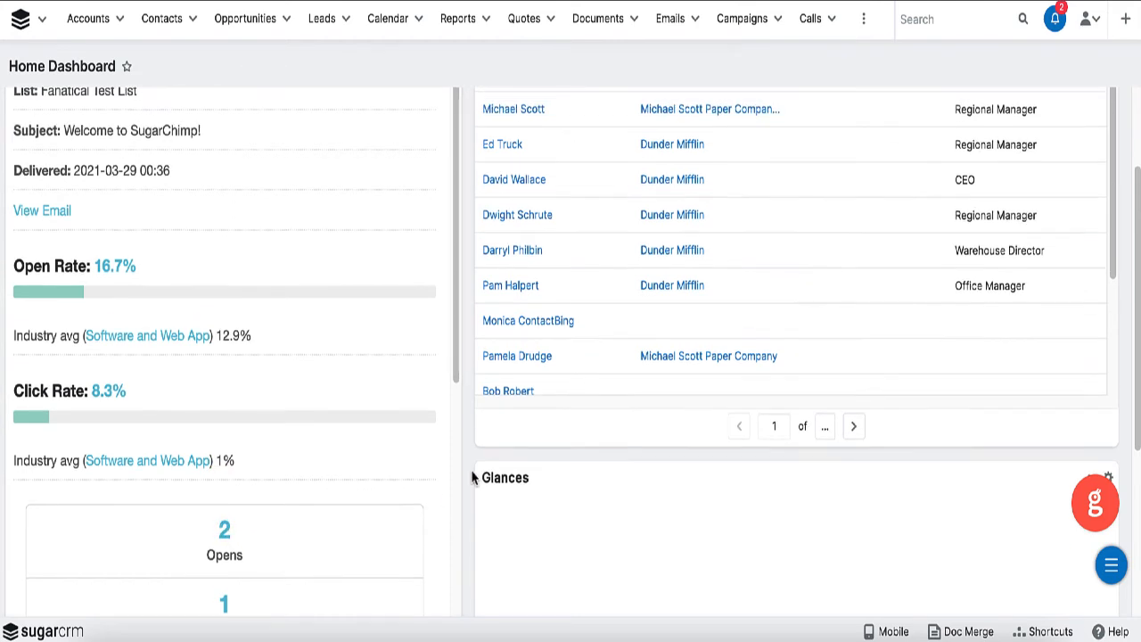
{"action": "scroll", "coordinate": [473, 477], "scroll_direction": "up", "scroll_amount": 4}
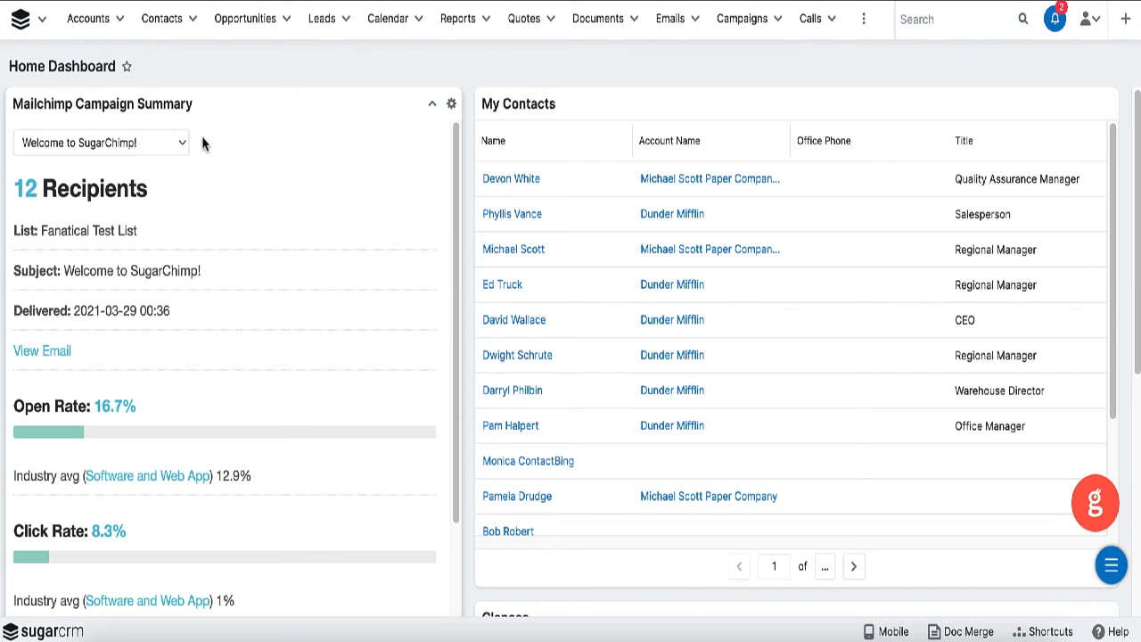
{"action": "scroll", "coordinate": [329, 315], "scroll_direction": "down", "scroll_amount": 1}
{"action": "scroll", "coordinate": [328, 309], "scroll_direction": "up", "scroll_amount": 1}
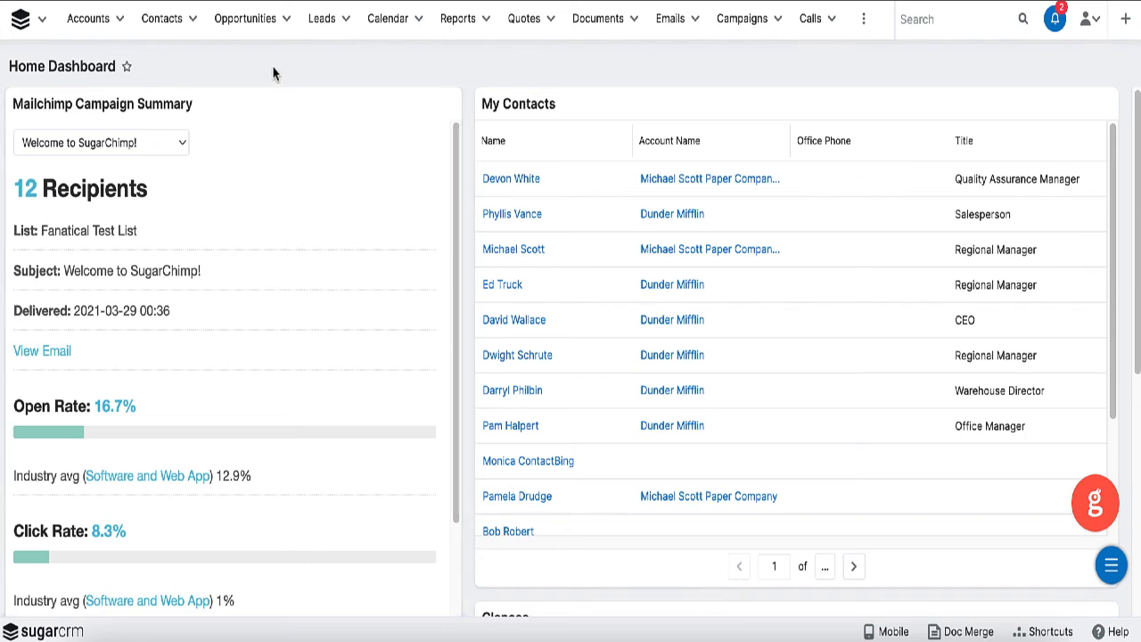
- Open the starred Regional Manager's record from the Contacts list and review its Mailchimp Activity timeline of sent, opened and clicked emails
{"action": "left_click", "coordinate": [149, 31]}
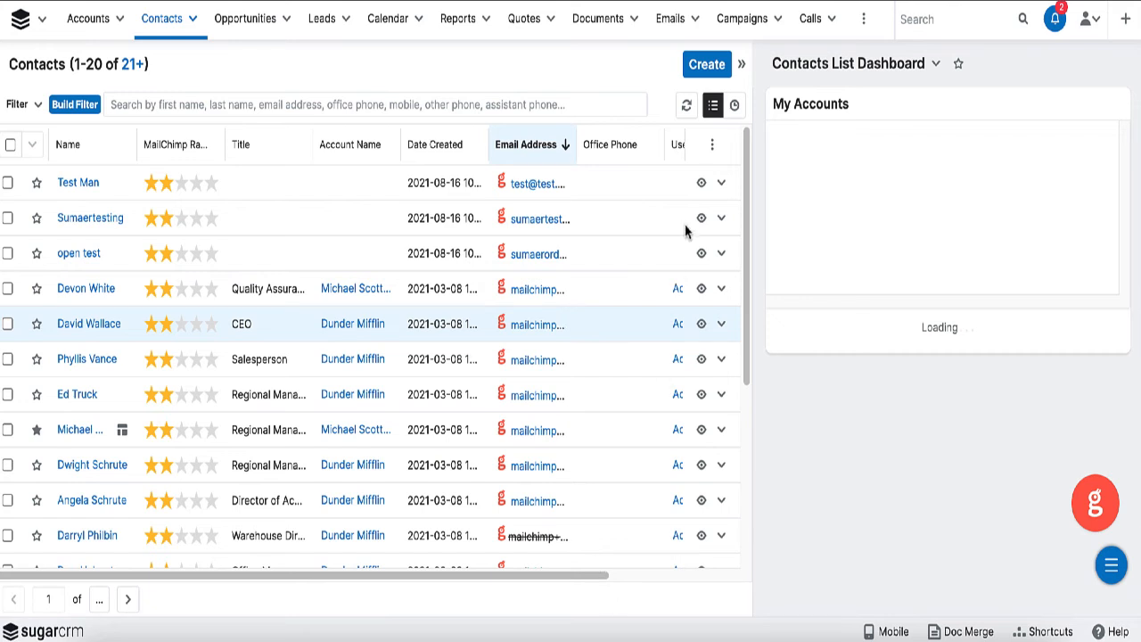
{"action": "left_click", "coordinate": [74, 429]}
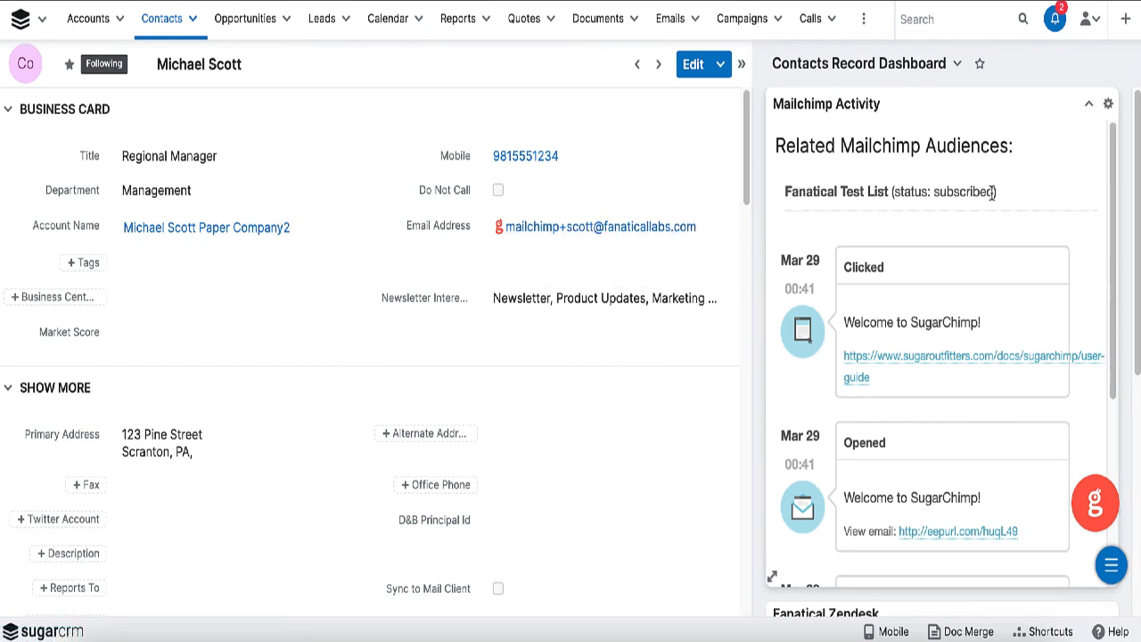
{"action": "scroll", "coordinate": [878, 312], "scroll_direction": "down", "scroll_amount": 3}
{"action": "scroll", "coordinate": [878, 312], "scroll_direction": "down", "scroll_amount": 3}
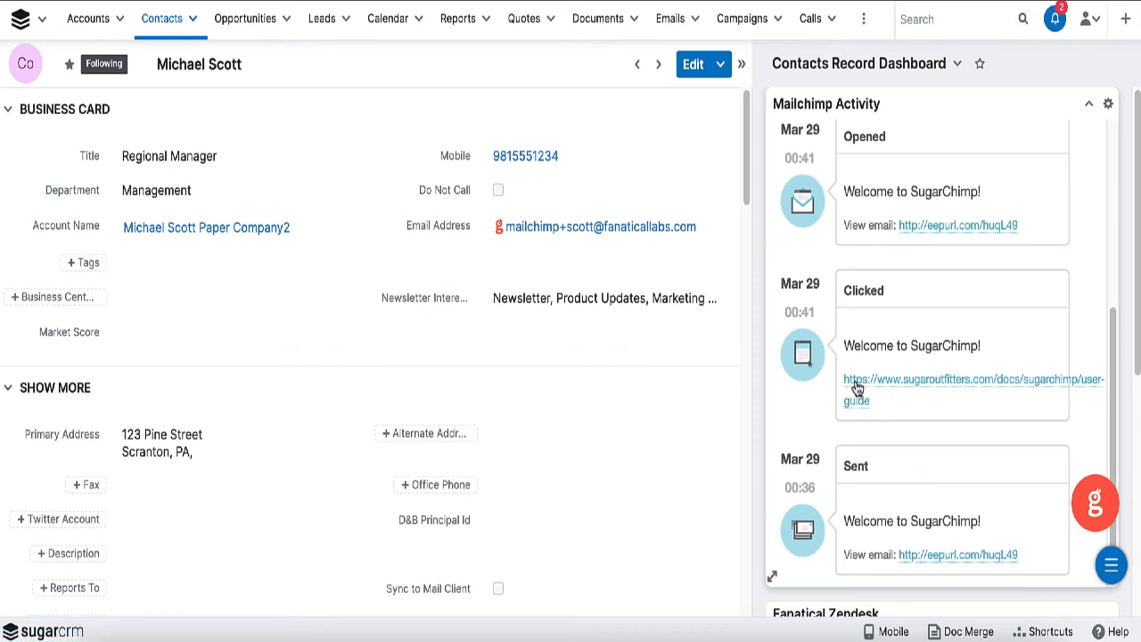
{"action": "scroll", "coordinate": [956, 334], "scroll_direction": "up", "scroll_amount": 1}
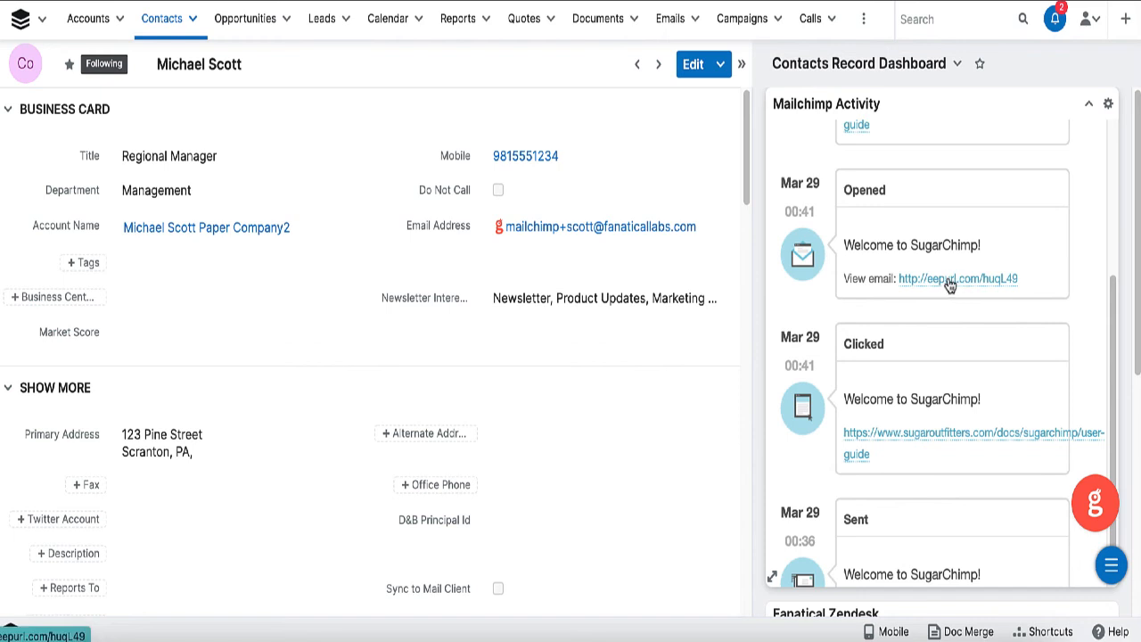
{"action": "scroll", "coordinate": [939, 355], "scroll_direction": "up", "scroll_amount": 1}
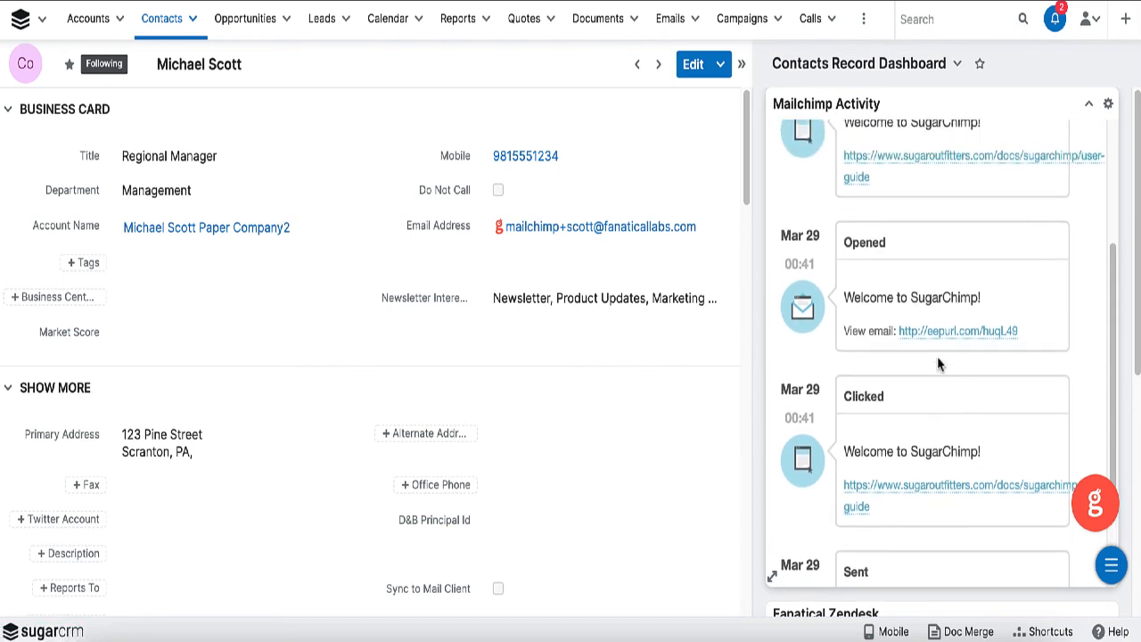
{"action": "scroll", "coordinate": [939, 363], "scroll_direction": "up", "scroll_amount": 2}
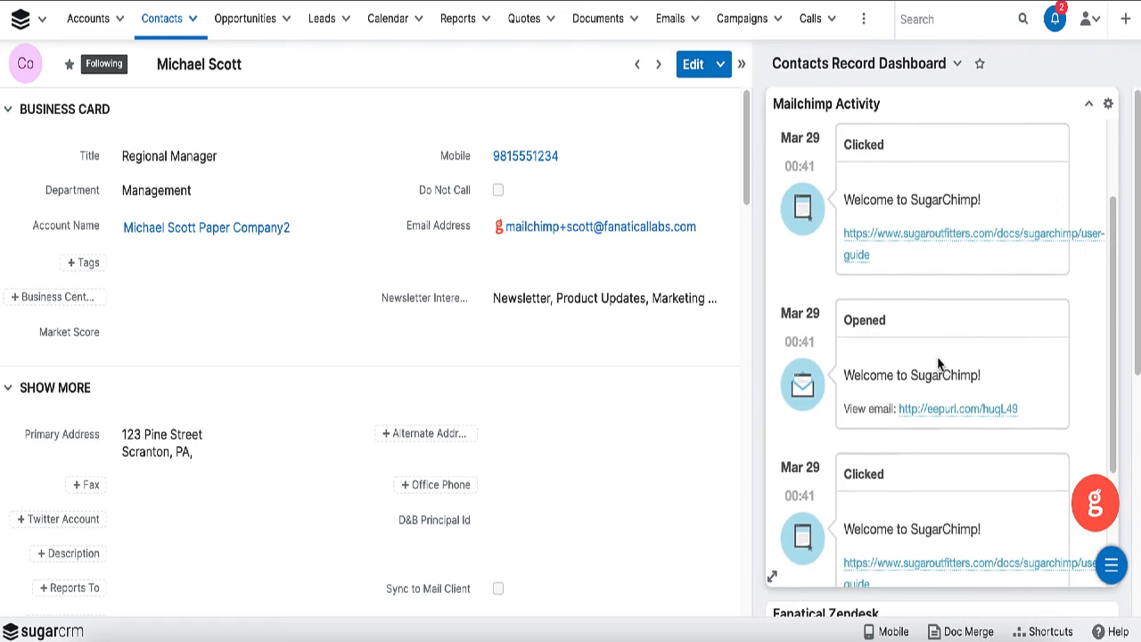
{"action": "scroll", "coordinate": [939, 361], "scroll_direction": "down", "scroll_amount": 3}
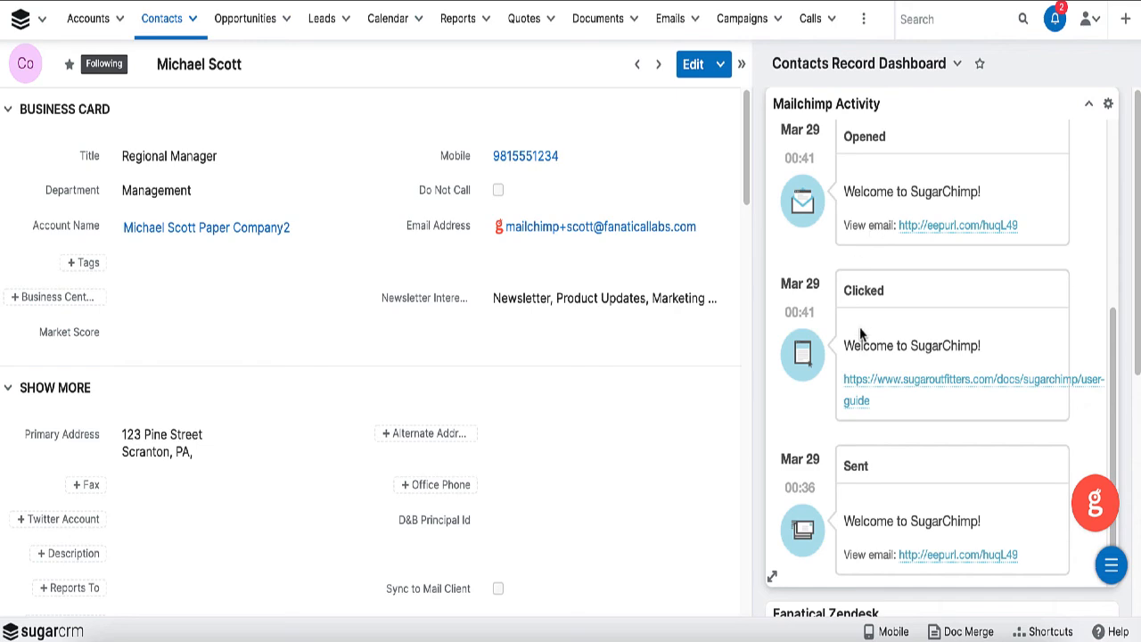
- Examine the contact record's MailChimp Rating, the other SugarChimp fields and the related MailChimp Activity entries
{"action": "scroll", "coordinate": [565, 430], "scroll_direction": "down", "scroll_amount": 1}
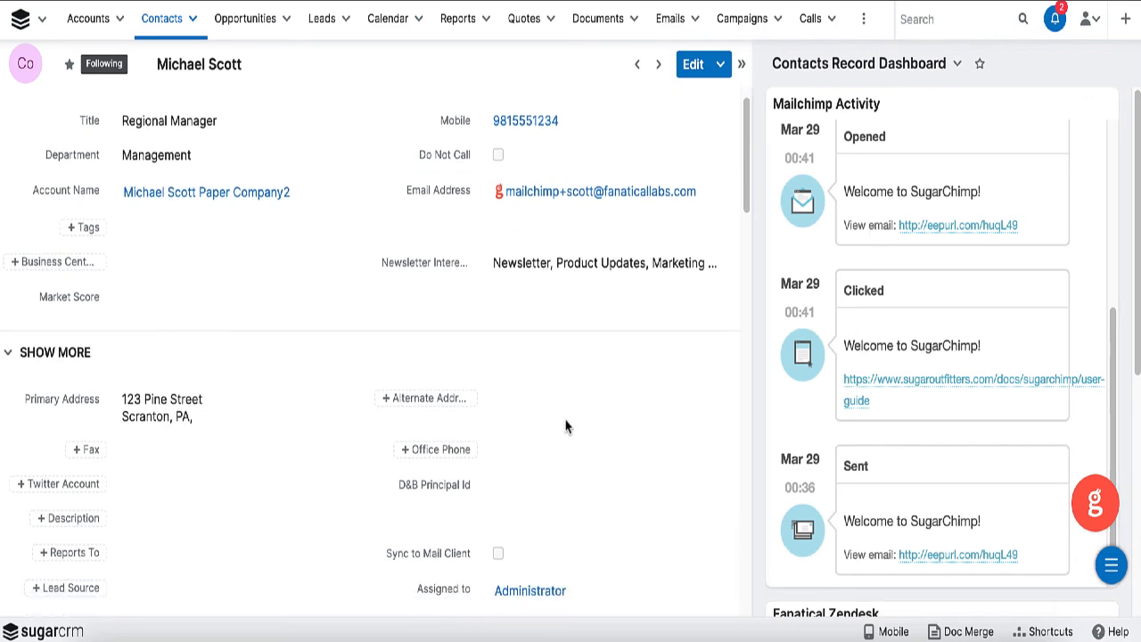
{"action": "scroll", "coordinate": [565, 430], "scroll_direction": "down", "scroll_amount": 5}
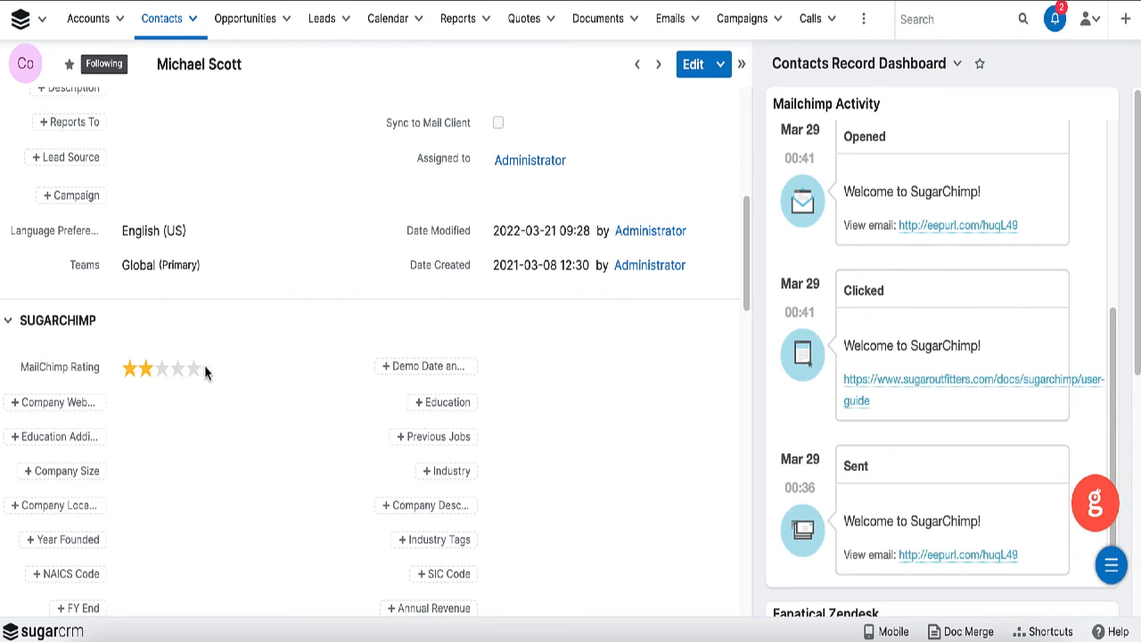
{"action": "scroll", "coordinate": [205, 373], "scroll_direction": "down", "scroll_amount": 1}
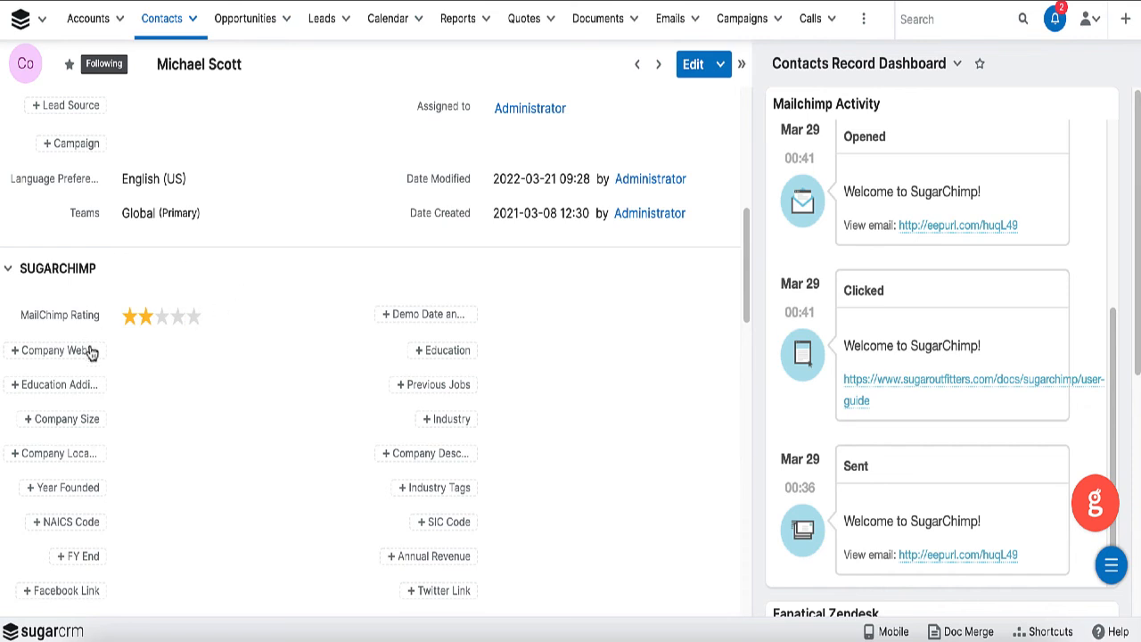
{"action": "scroll", "coordinate": [94, 353], "scroll_direction": "down", "scroll_amount": 1}
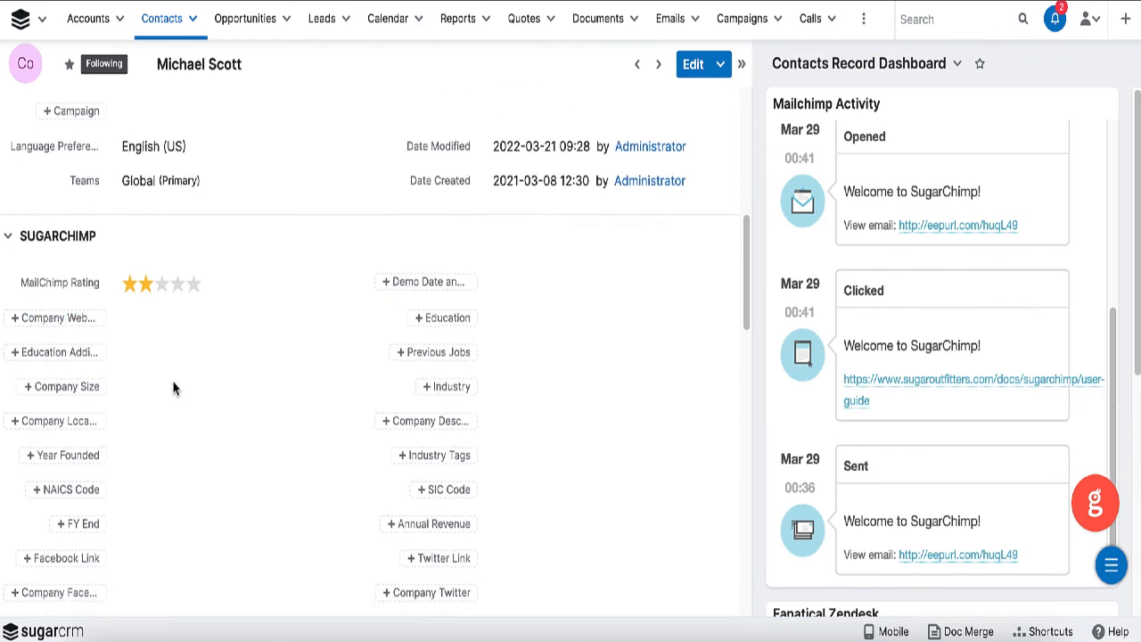
{"action": "scroll", "coordinate": [174, 388], "scroll_direction": "down", "scroll_amount": 1}
{"action": "scroll", "coordinate": [173, 387], "scroll_direction": "down", "scroll_amount": 1}
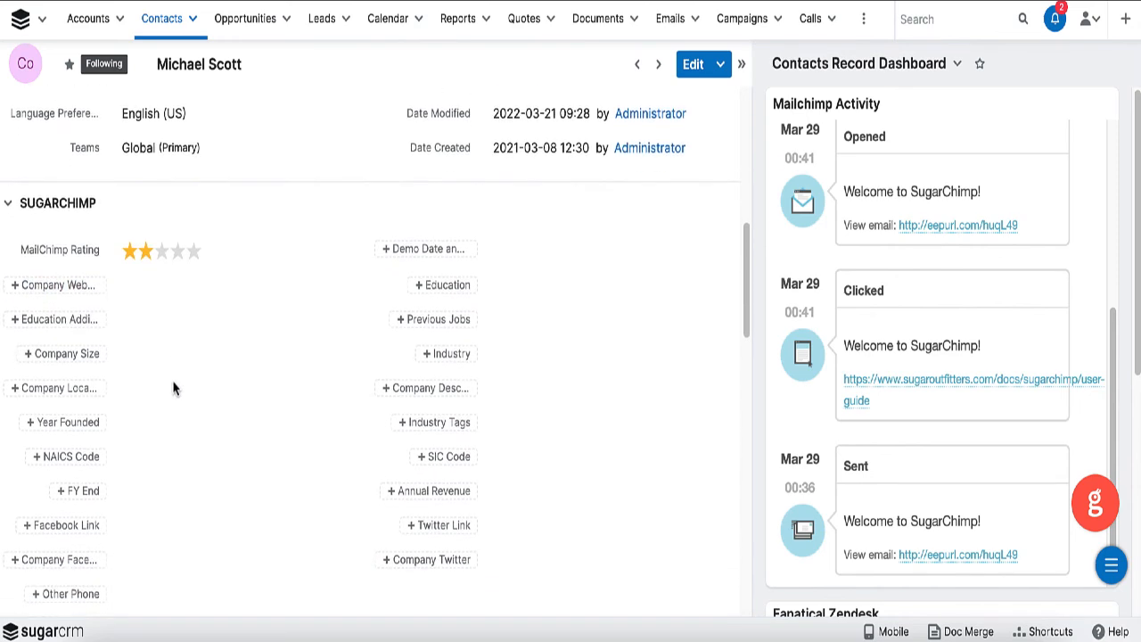
{"action": "scroll", "coordinate": [173, 388], "scroll_direction": "down", "scroll_amount": 5}
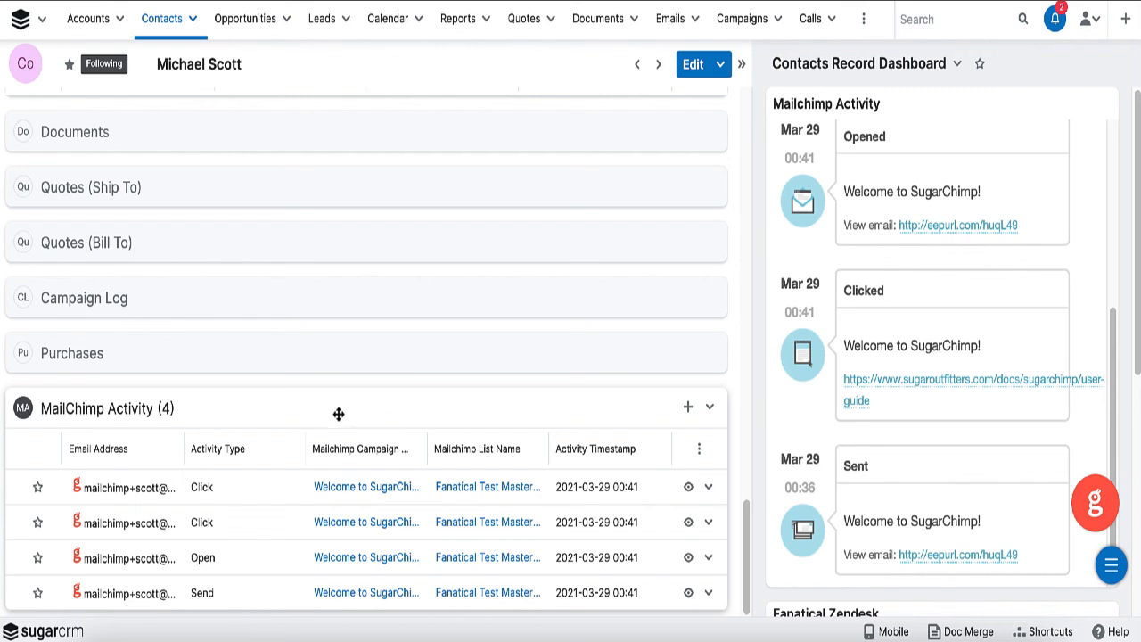
- Open the Mailchimp Activities by Campaign and Type report from the reports list and view its details and filters
{"action": "left_click", "coordinate": [487, 22]}
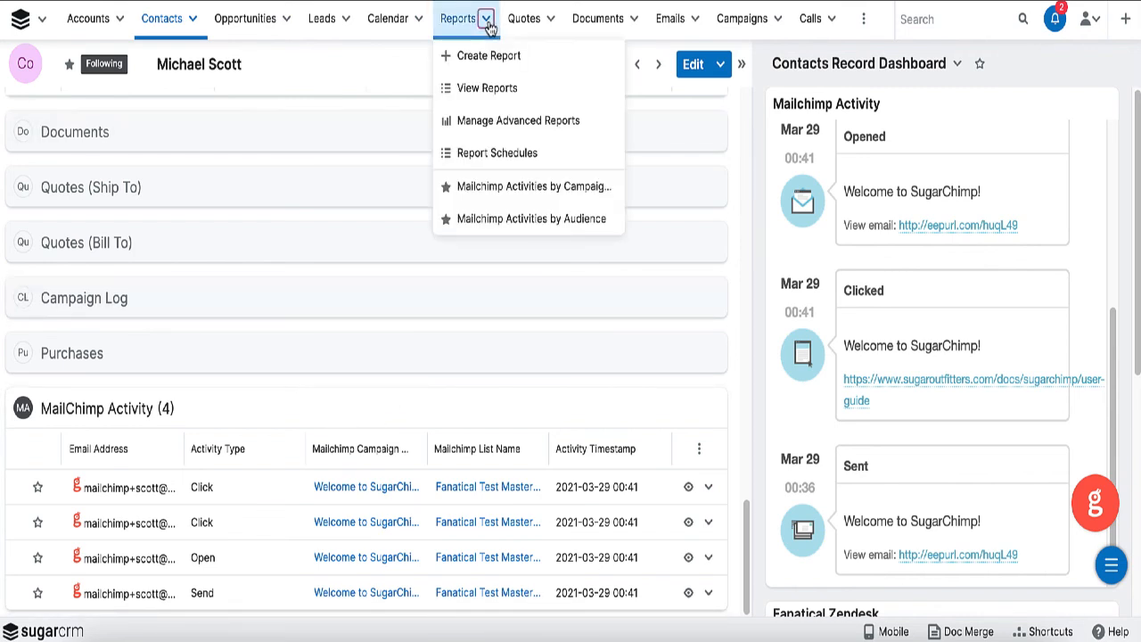
{"action": "left_click", "coordinate": [499, 90]}
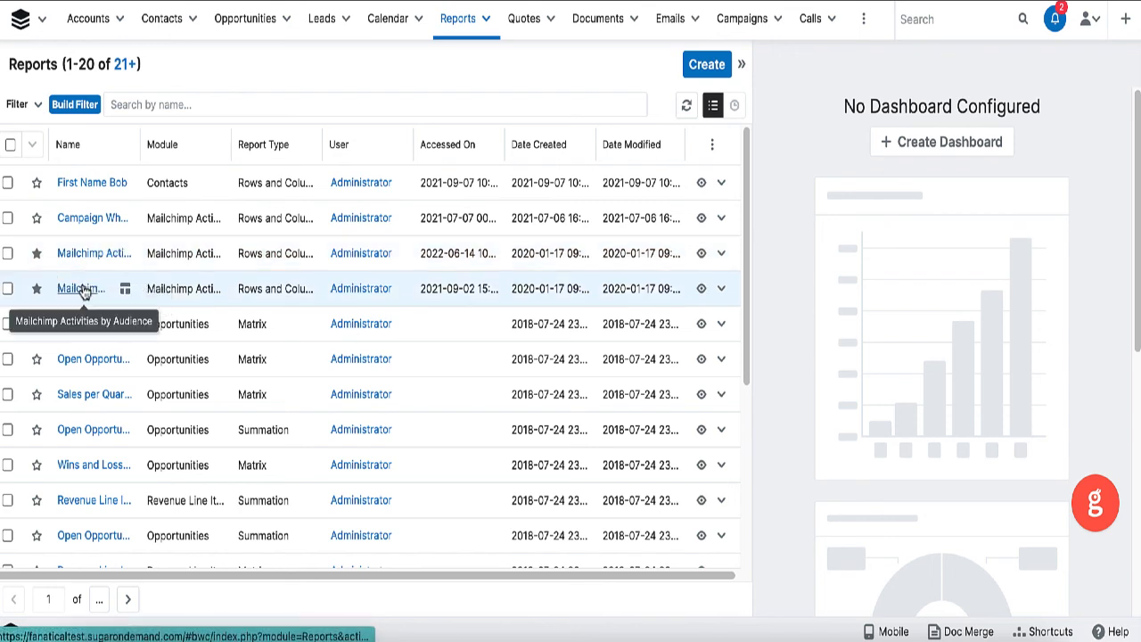
{"action": "left_click", "coordinate": [89, 258]}
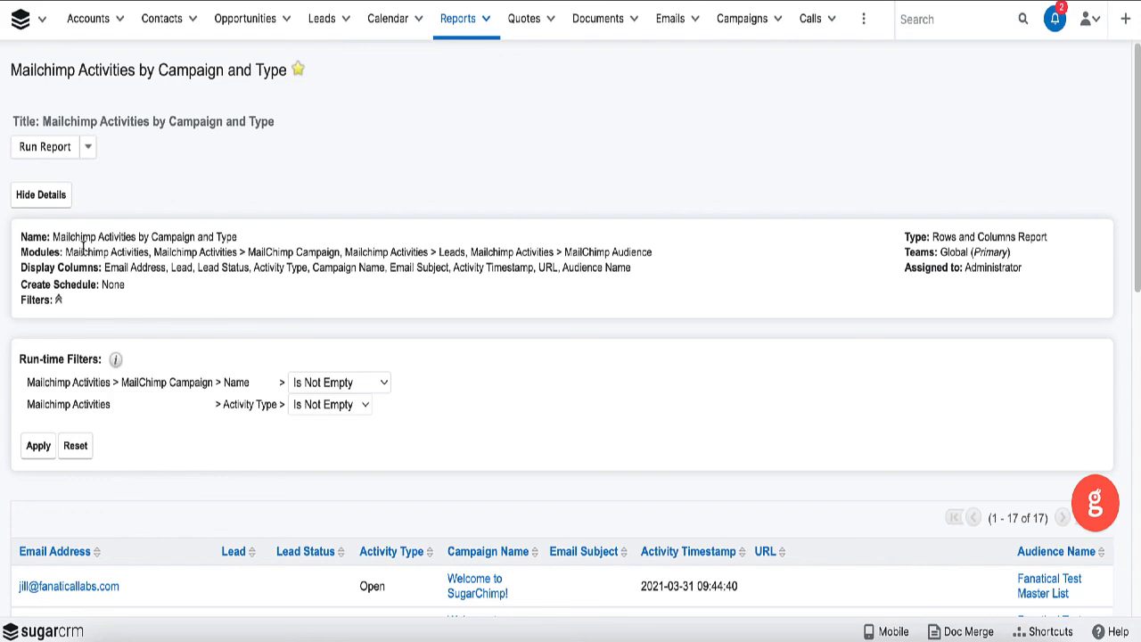
{"action": "scroll", "coordinate": [462, 298], "scroll_direction": "down", "scroll_amount": 1}
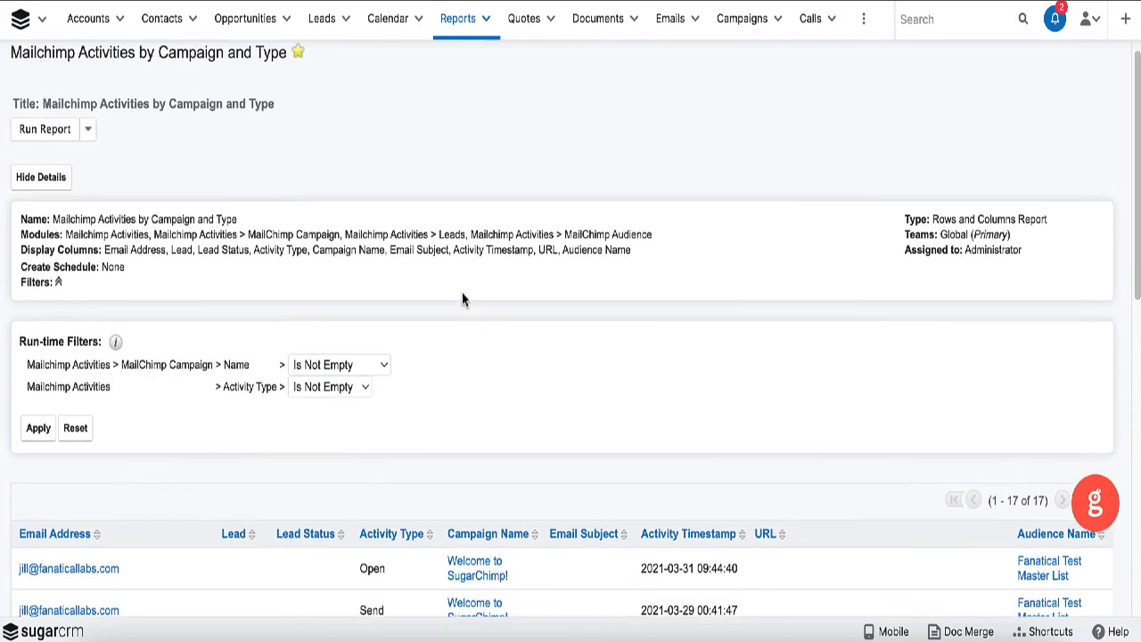
- Examine the report's rows for activity type, campaign name, activity timestamp, clicked URL and audience name of each email address
{"action": "scroll", "coordinate": [462, 299], "scroll_direction": "down", "scroll_amount": 2}
{"action": "scroll", "coordinate": [462, 298], "scroll_direction": "down", "scroll_amount": 3}
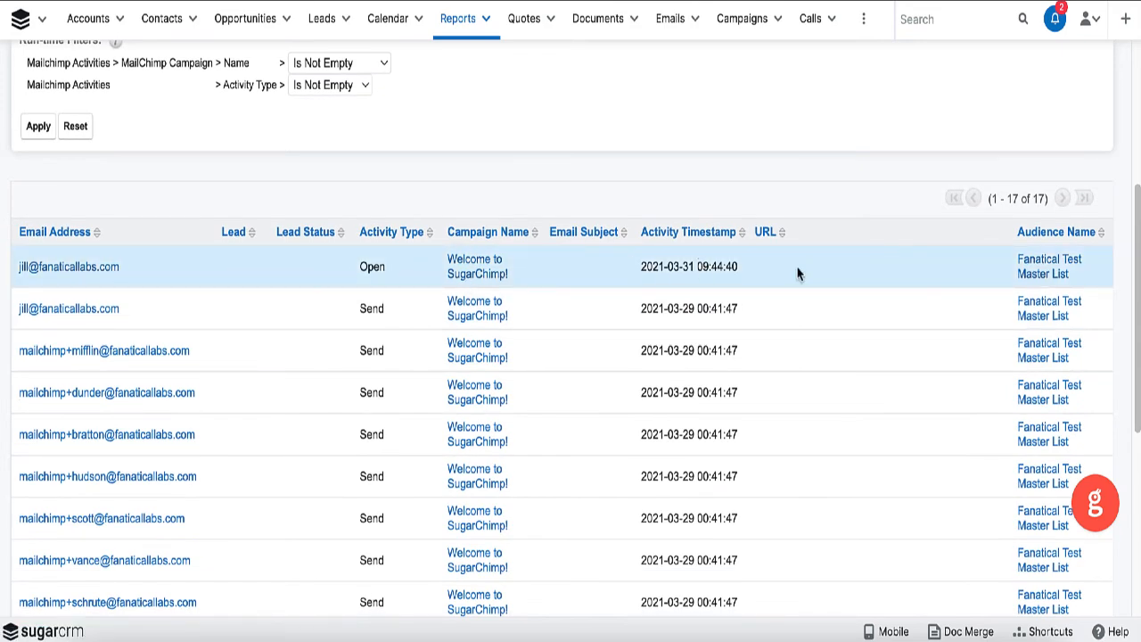
{"action": "scroll", "coordinate": [544, 283], "scroll_direction": "down", "scroll_amount": 3}
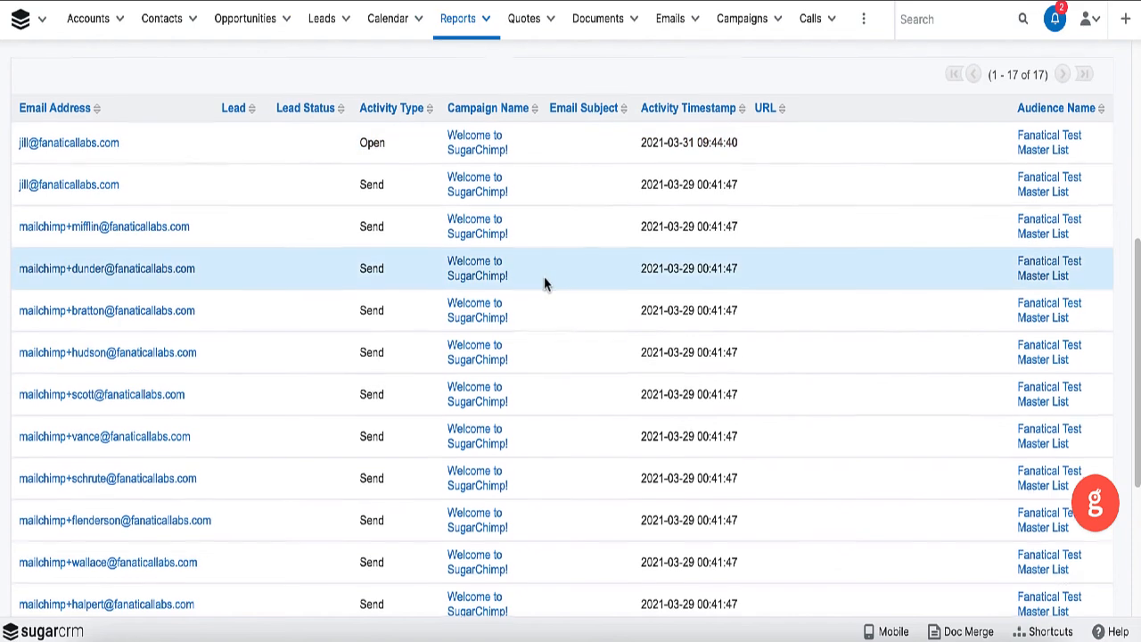
{"action": "scroll", "coordinate": [544, 278], "scroll_direction": "down", "scroll_amount": 4}
{"action": "scroll", "coordinate": [545, 279], "scroll_direction": "up", "scroll_amount": 2}
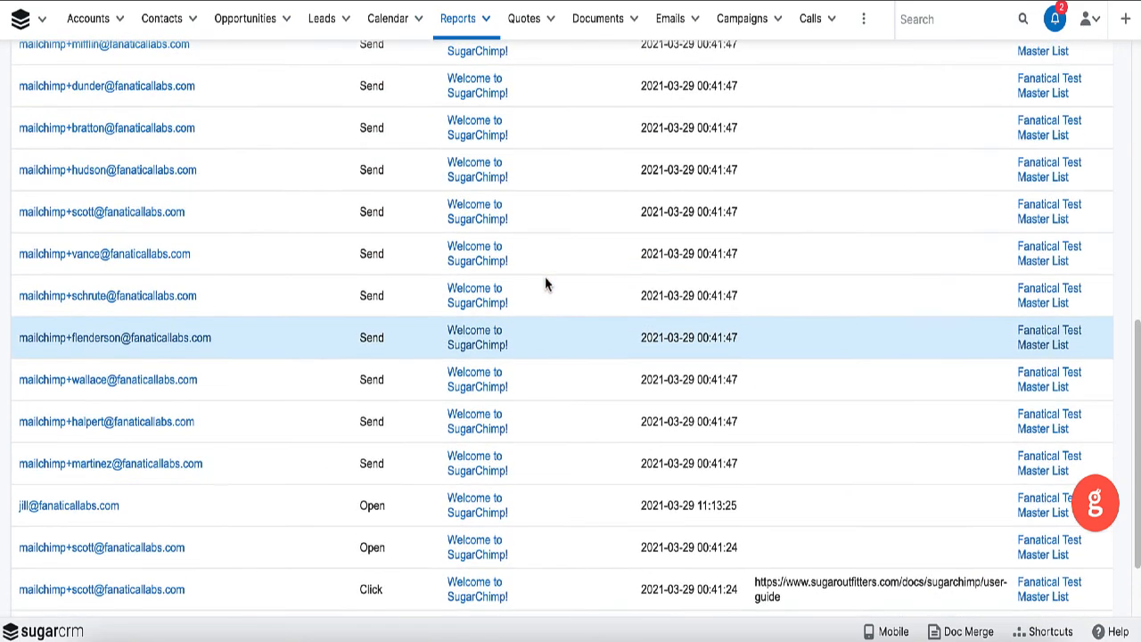
{"action": "scroll", "coordinate": [545, 283], "scroll_direction": "up", "scroll_amount": 3}
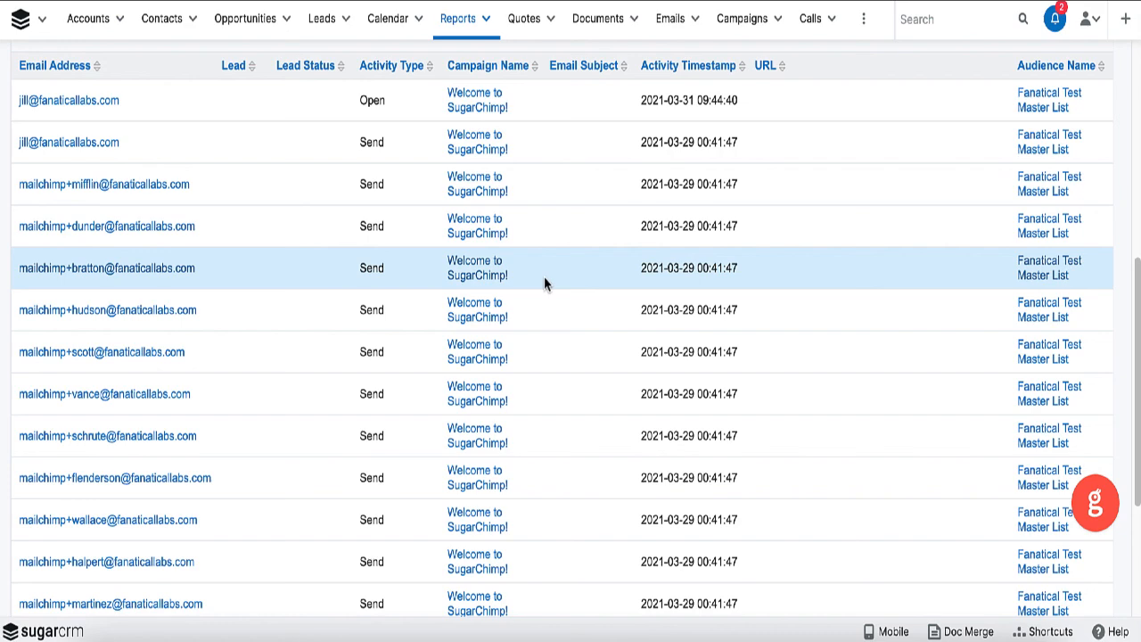
{"action": "scroll", "coordinate": [545, 260], "scroll_direction": "up", "scroll_amount": 2}
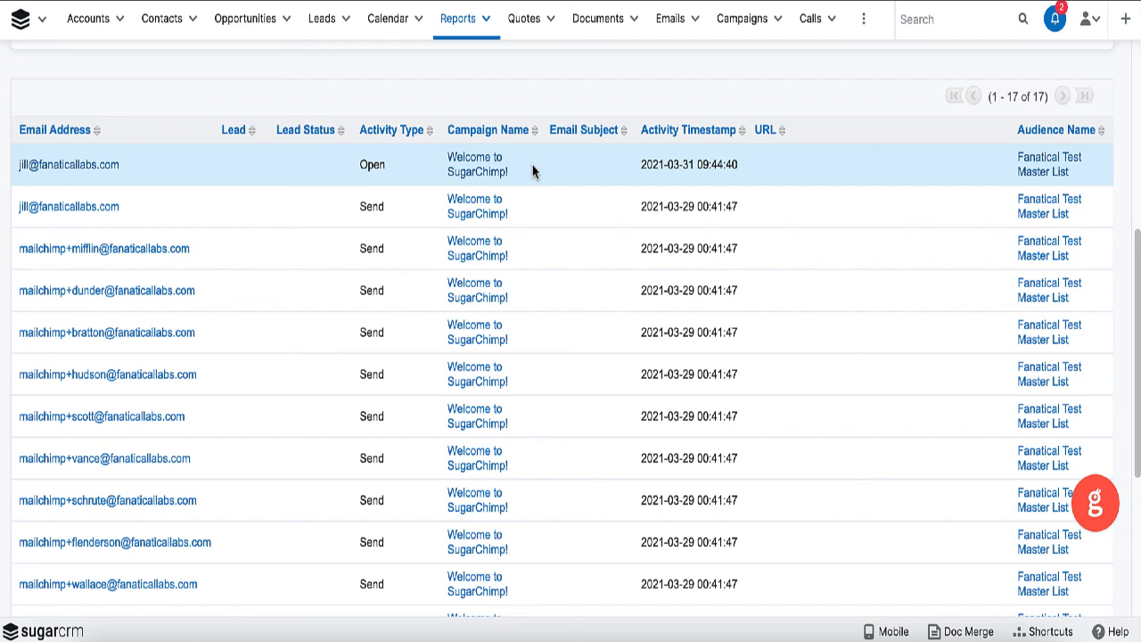
{"action": "scroll", "coordinate": [543, 200], "scroll_direction": "up", "scroll_amount": 2}
{"action": "scroll", "coordinate": [544, 202], "scroll_direction": "up", "scroll_amount": 1}
{"action": "scroll", "coordinate": [542, 201], "scroll_direction": "up", "scroll_amount": 1}
{"action": "scroll", "coordinate": [542, 201], "scroll_direction": "up", "scroll_amount": 4}
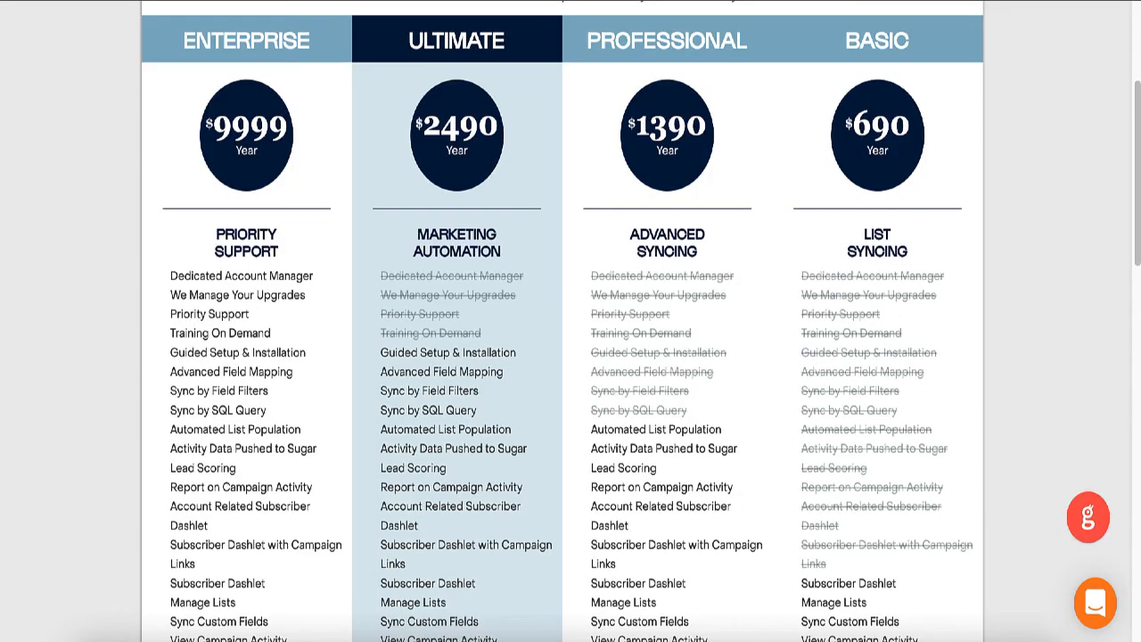
- Compare the features and yearly prices of the Enterprise, Ultimate, Professional and Basic plans on the SugarChimp pricing page
{"action": "scroll", "coordinate": [493, 324], "scroll_direction": "down", "scroll_amount": 3}
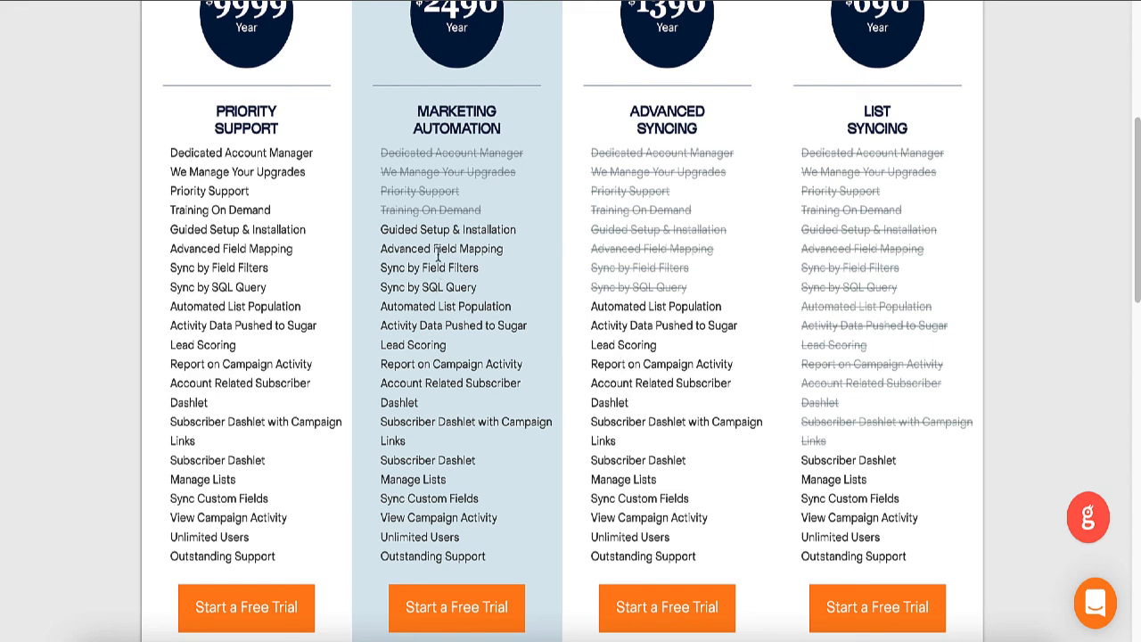
{"action": "scroll", "coordinate": [437, 257], "scroll_direction": "up", "scroll_amount": 1}
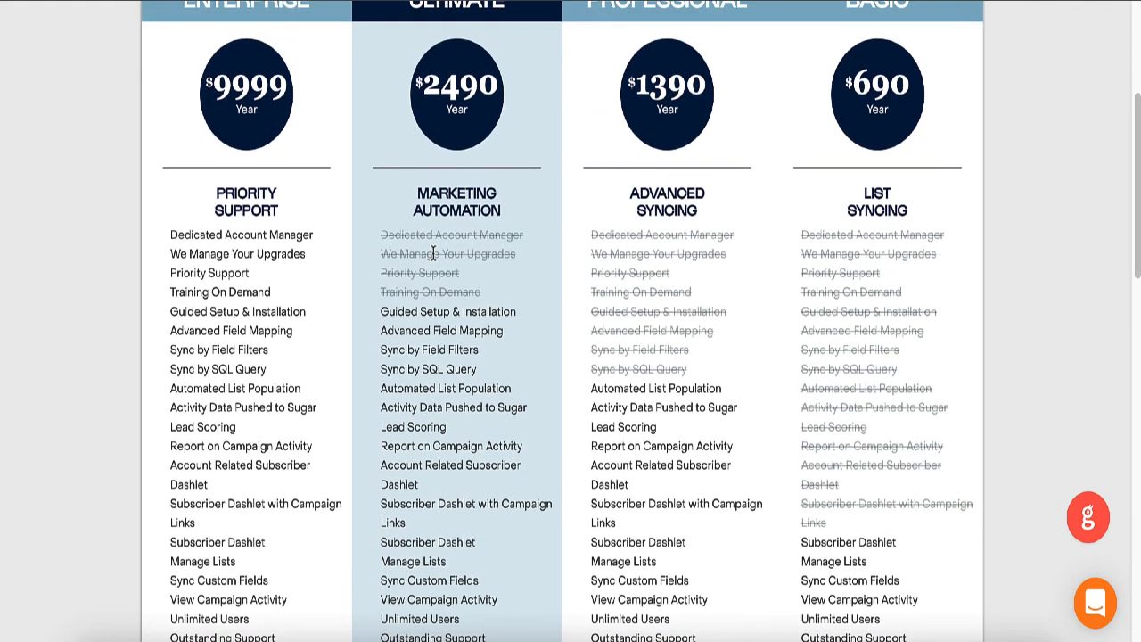